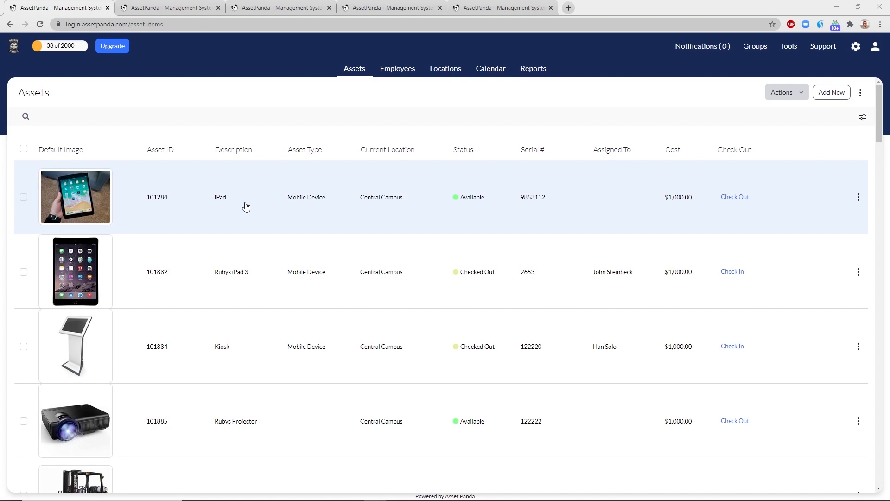
Step: Search the Assets list for "ipad" across all fields and look through the matching assets
scroll(246, 207, "down", 4)
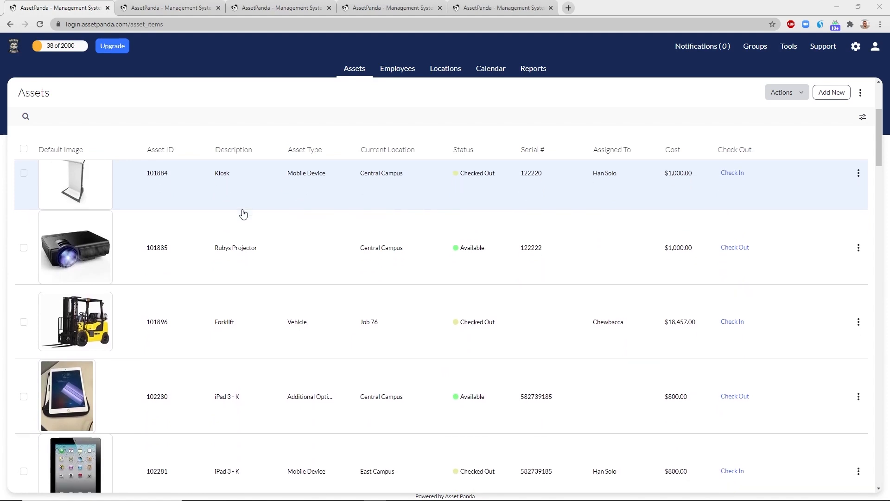
scroll(242, 213, "down", 3)
scroll(266, 248, "up", 4)
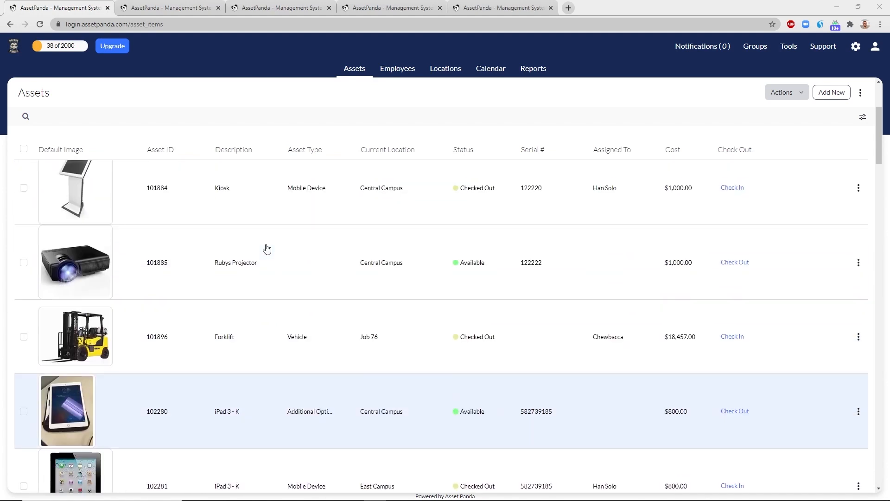
scroll(264, 246, "up", 3)
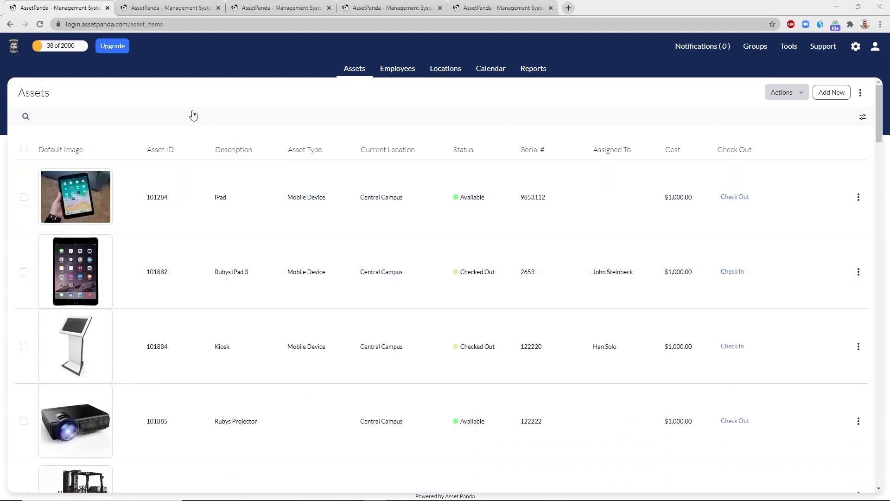
left_click(194, 115)
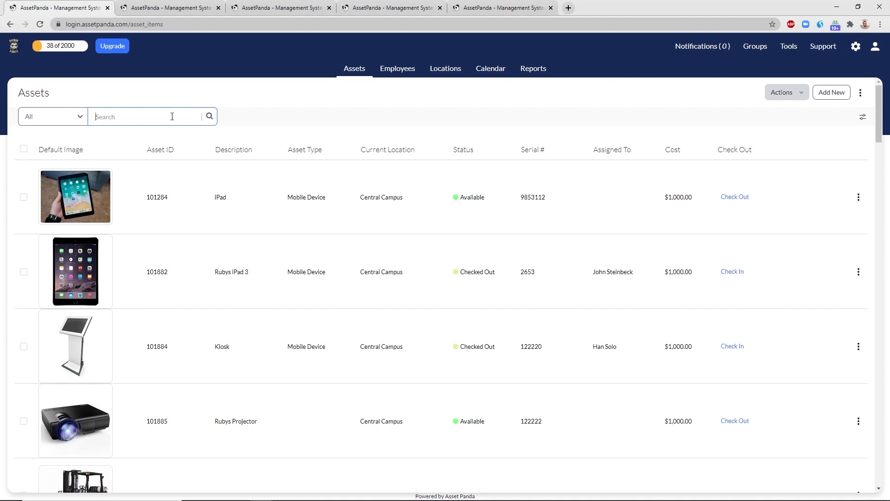
type("ipad")
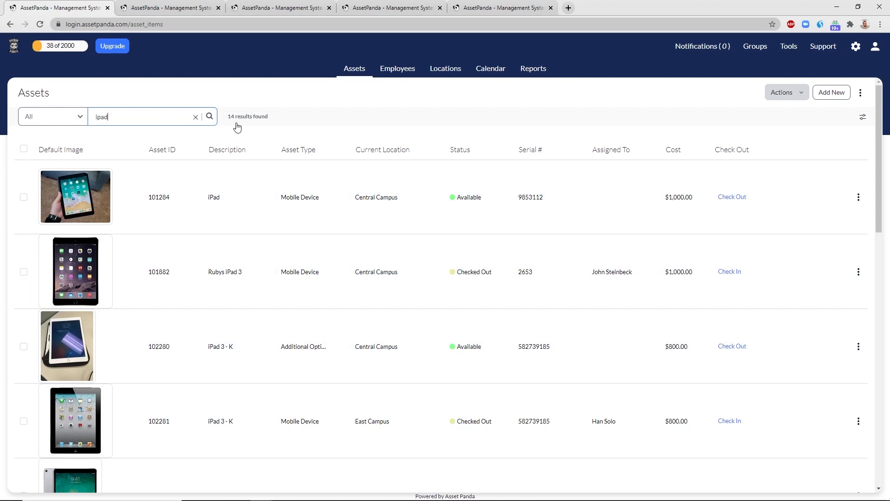
scroll(308, 220, "down", 5)
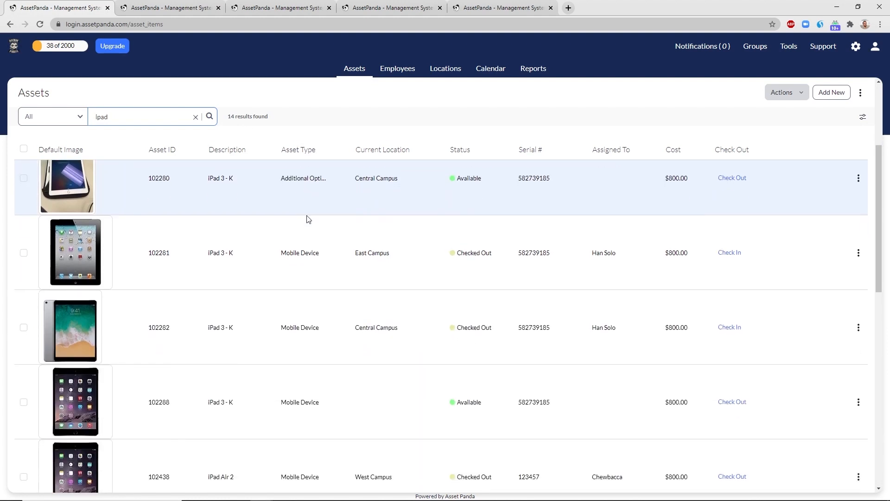
scroll(309, 234, "up", 4)
scroll(309, 236, "up", 1)
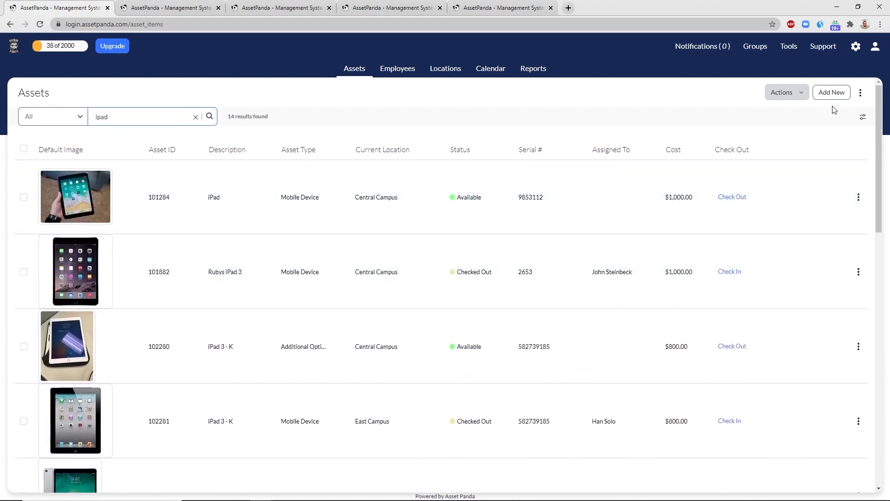
Step: Group the iPad search results by Current Location
left_click(863, 118)
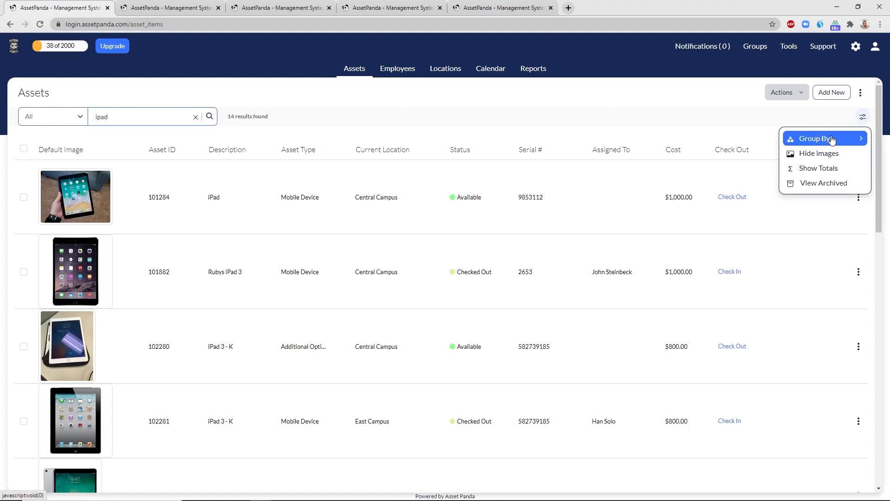
mouse_move(831, 139)
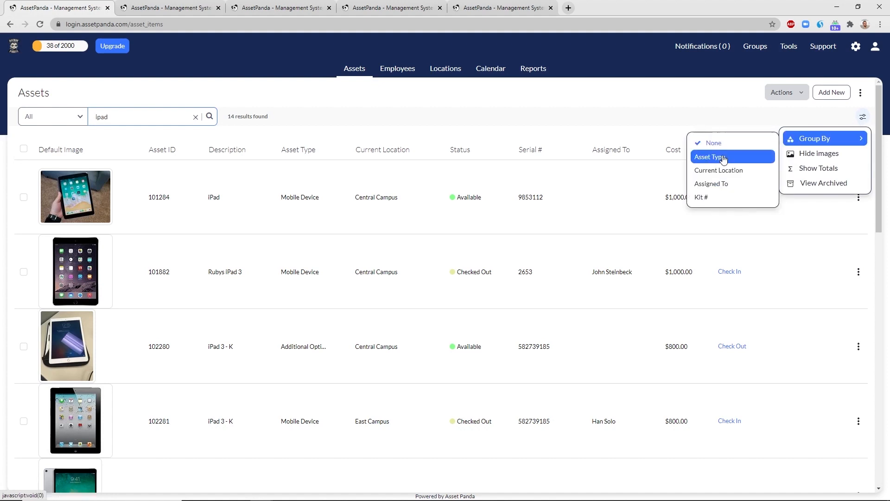
left_click(716, 171)
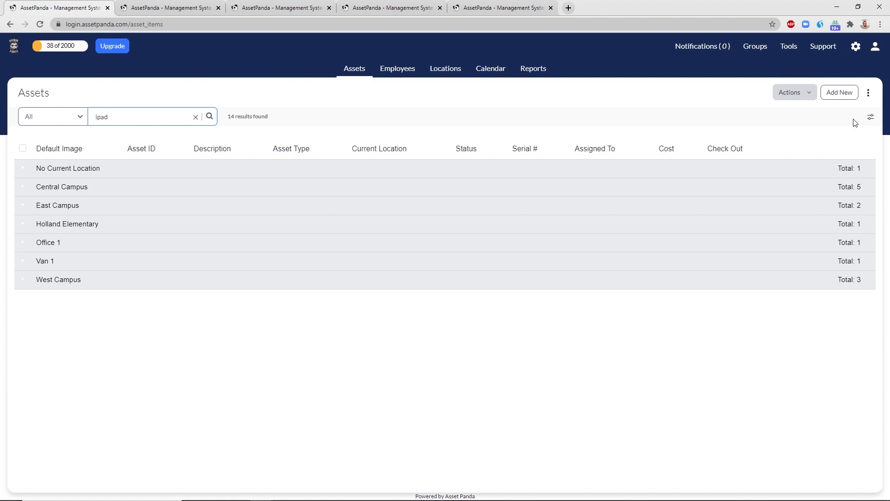
Step: Group the iPad search results by Assigned To and expand the first named assignee's group
left_click(868, 120)
left_click(827, 138)
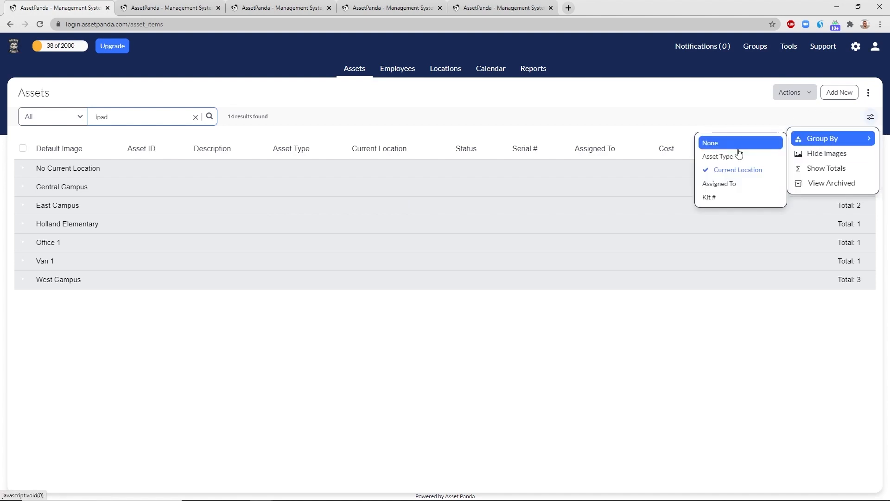
left_click(712, 184)
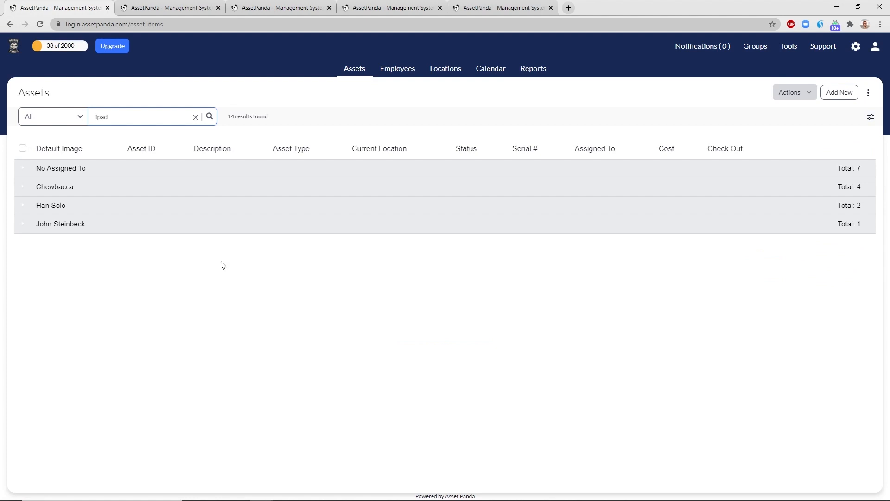
left_click(207, 191)
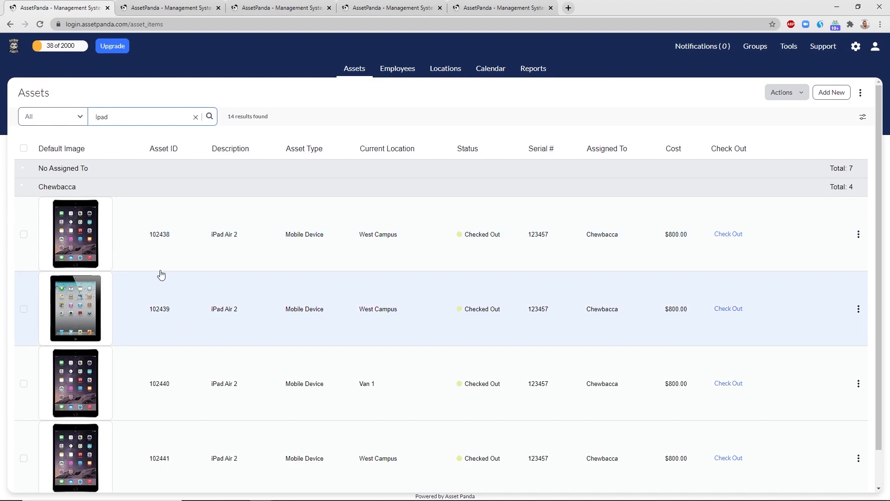
Step: Compare the detail fields of the iPad Air record with those of the Awesome Motorcycle record
left_click(168, 6)
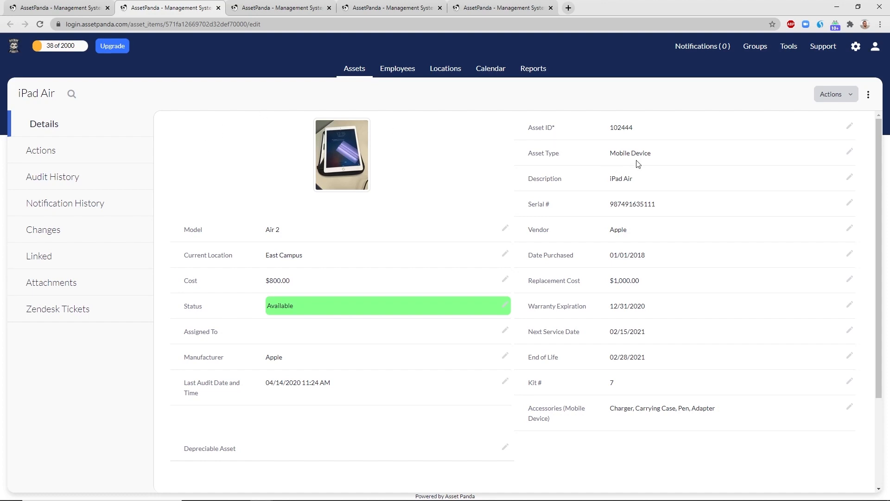
left_click(292, 7)
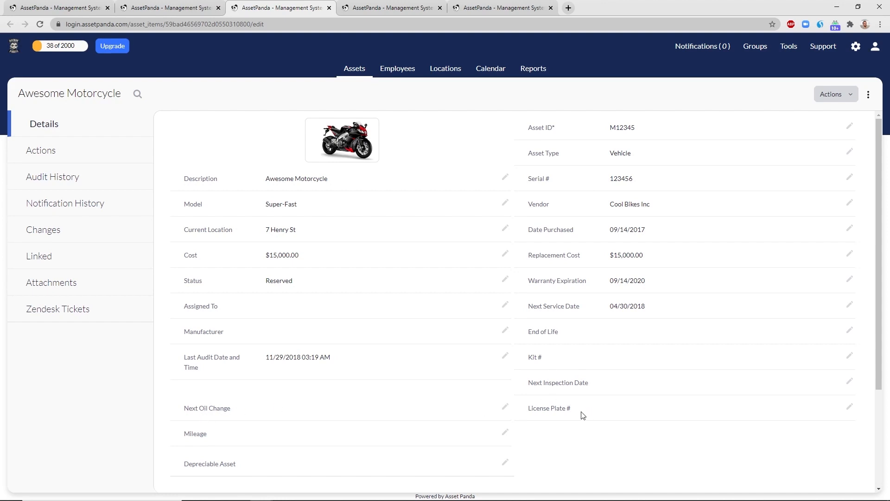
left_click(190, 10)
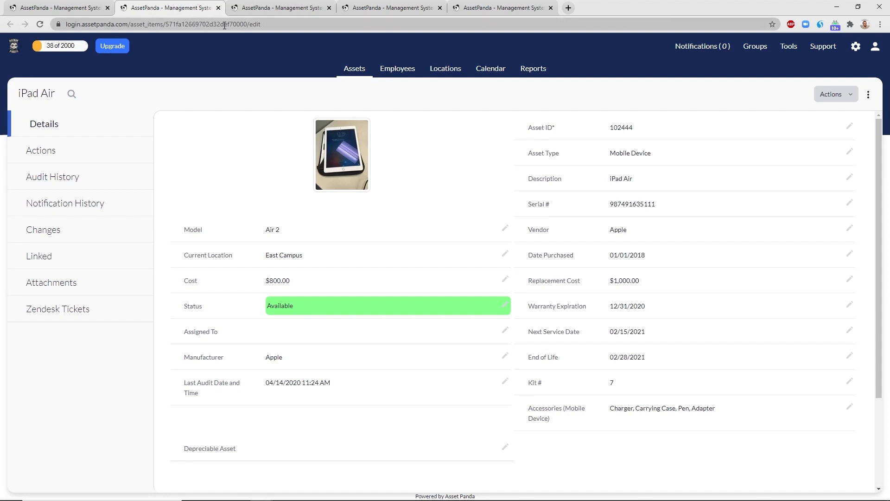
Step: In the Assets group's field settings, start a new field named "iPad Color" with the type List
left_click(385, 8)
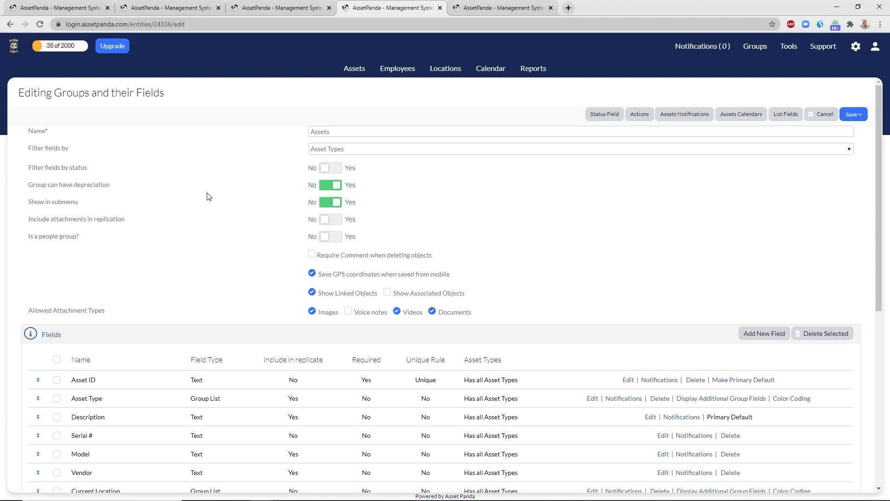
scroll(209, 197, "down", 4)
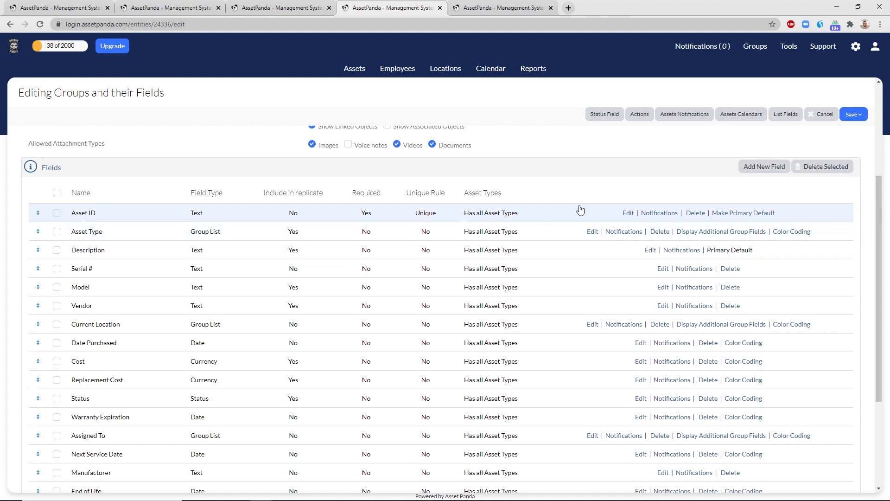
left_click(751, 166)
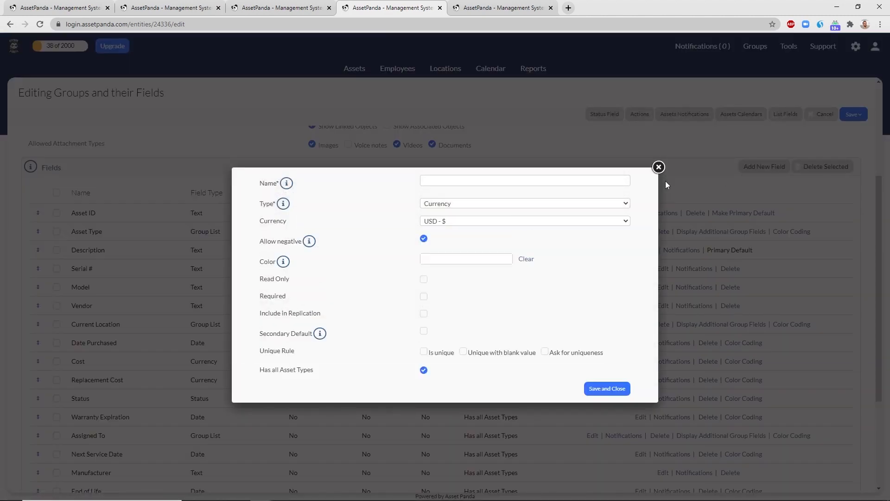
left_click(630, 180)
type("iPa")
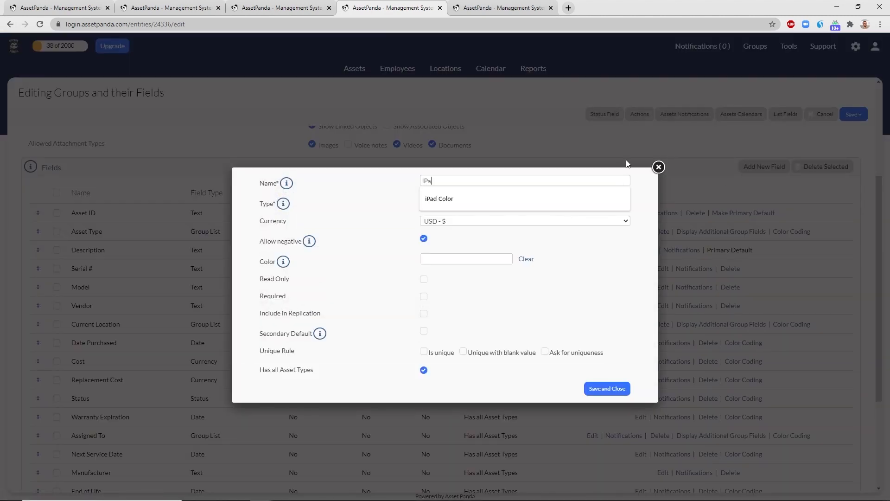
type("d Color")
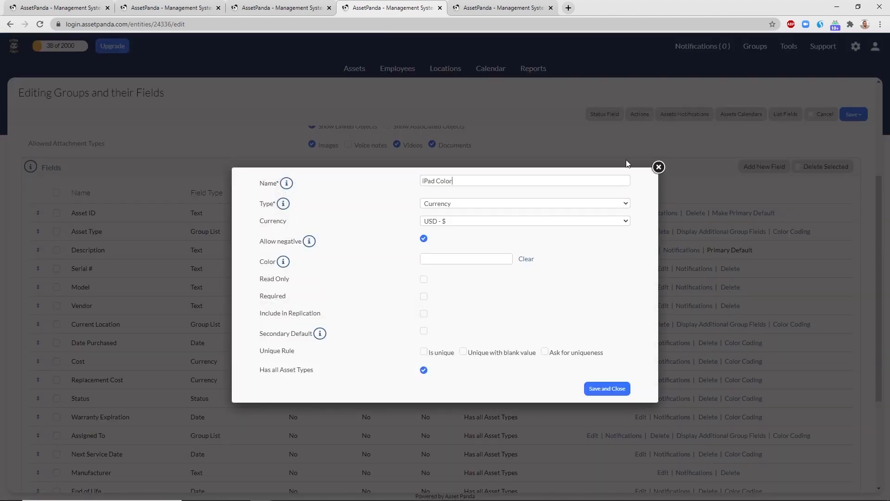
left_click(545, 204)
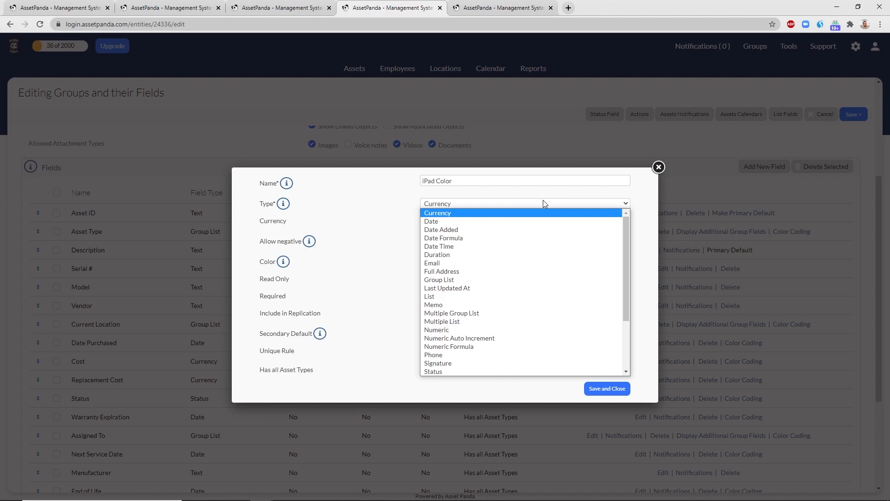
key("l")
key("i")
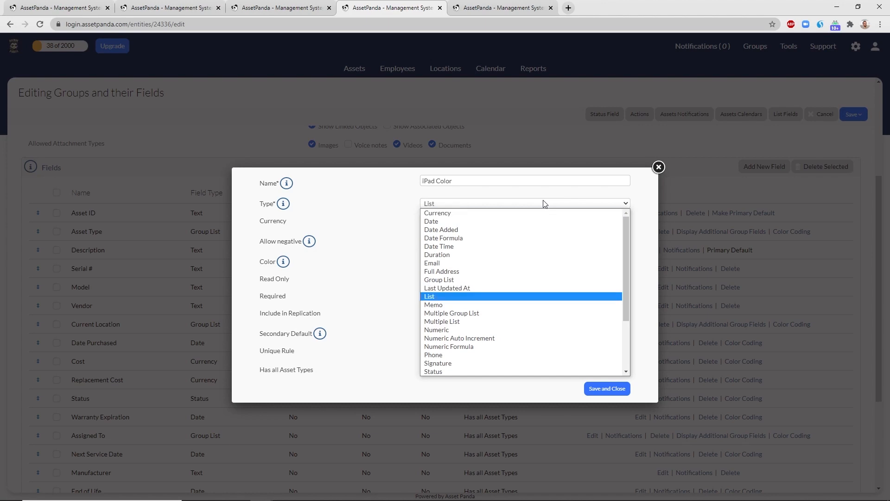
key("Return")
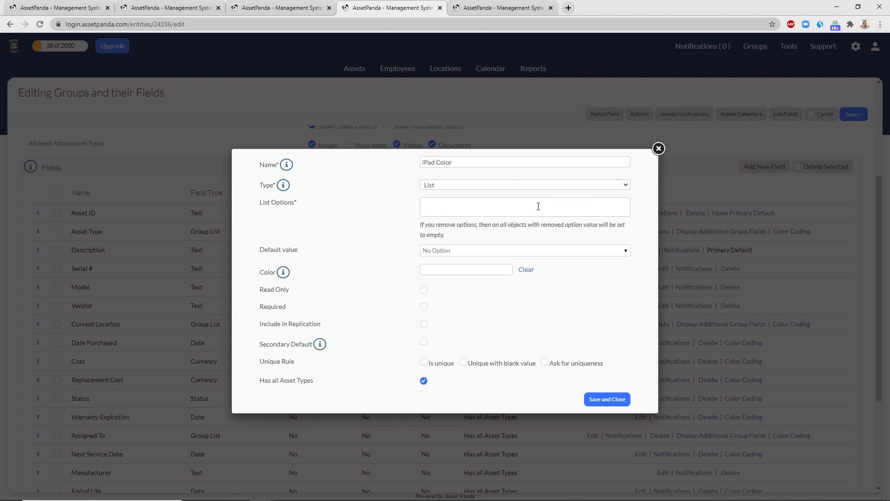
Step: Add White, Black, Grey and Gold as list options for the iPad Color field, leaving the default value unselected
type("White")
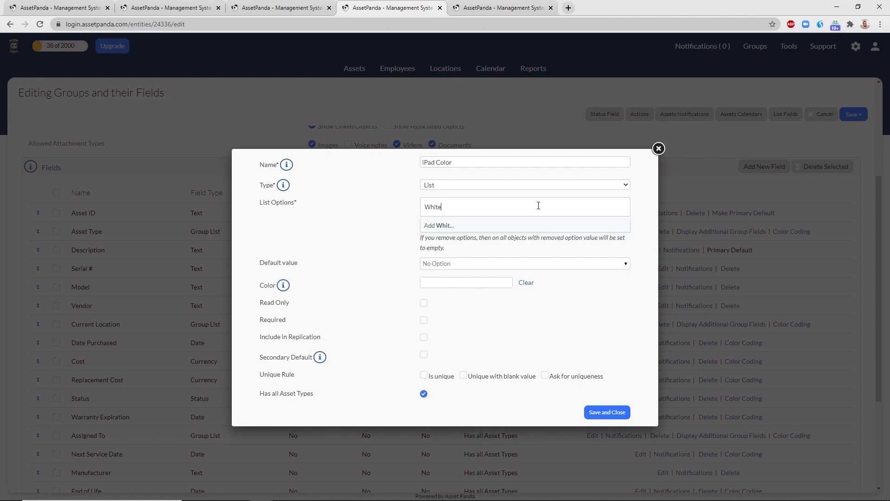
key("Return")
type("Black")
key("Return")
type("Grey")
key("Return")
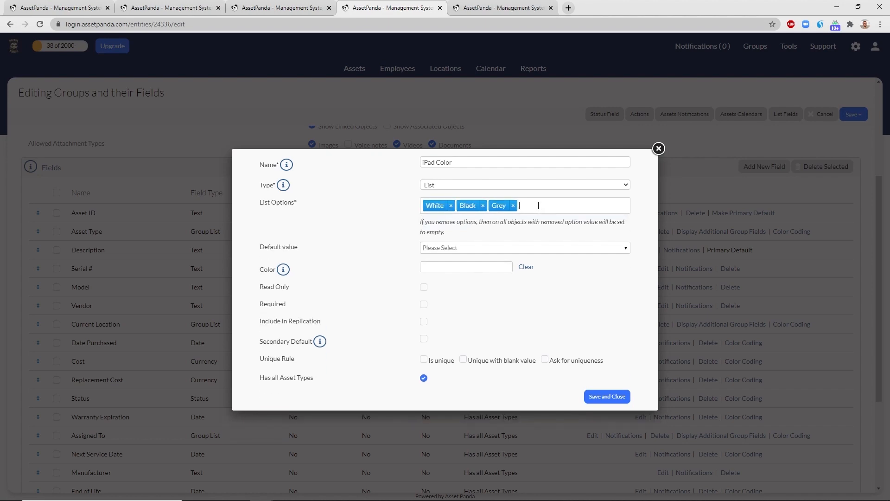
type("Gold")
key("Return")
left_click(441, 249)
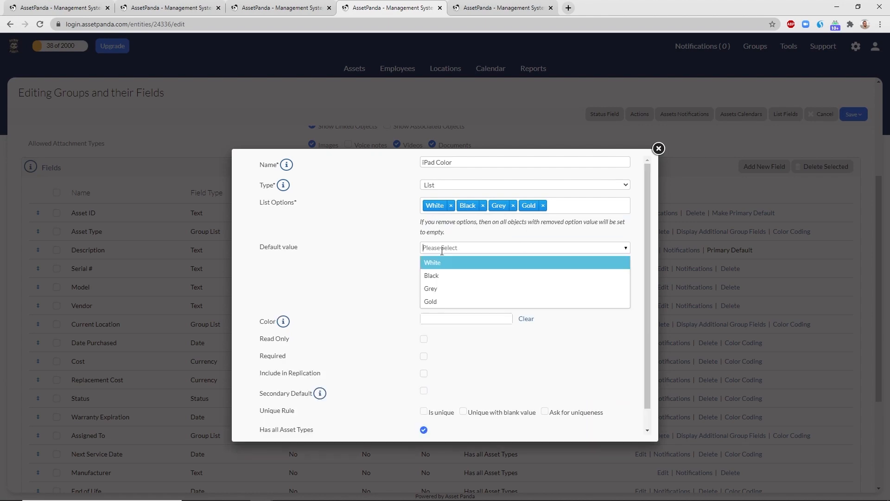
left_click(363, 267)
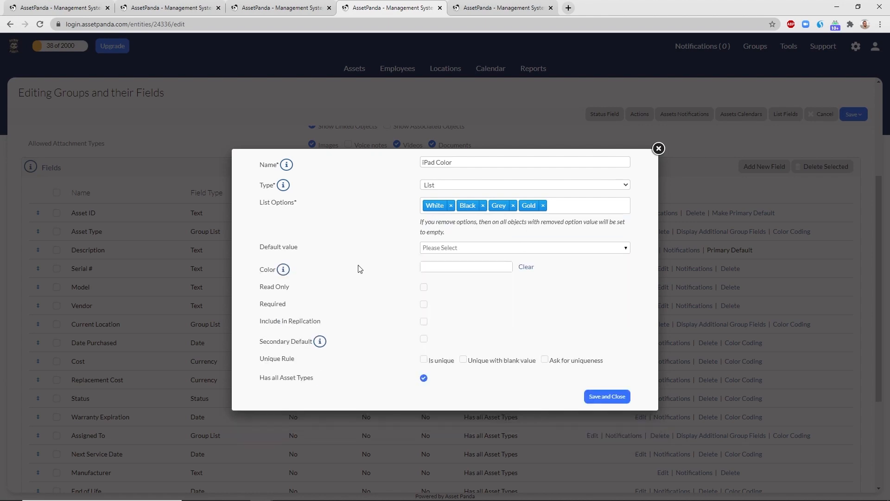
Step: Restrict the iPad Color field to the Mobile Device asset type and save the field
left_click_drag(257, 307, 328, 325)
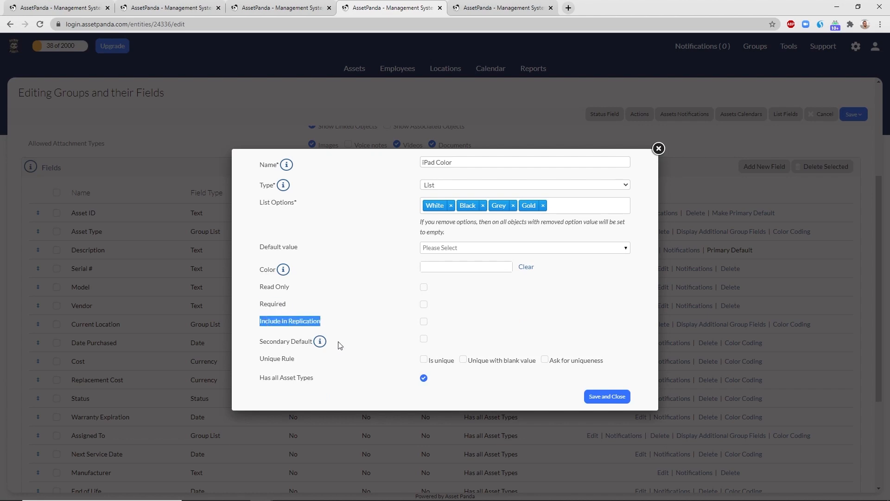
left_click(424, 379)
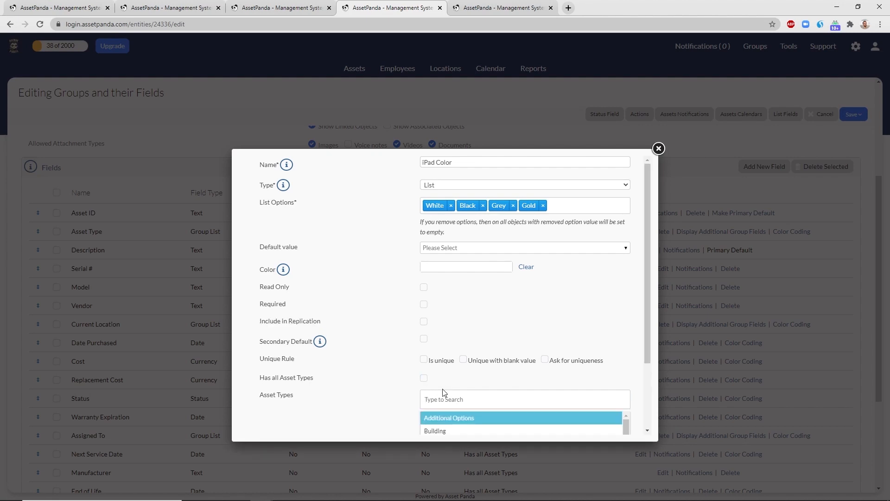
type("mobi")
key("Return")
left_click(343, 401)
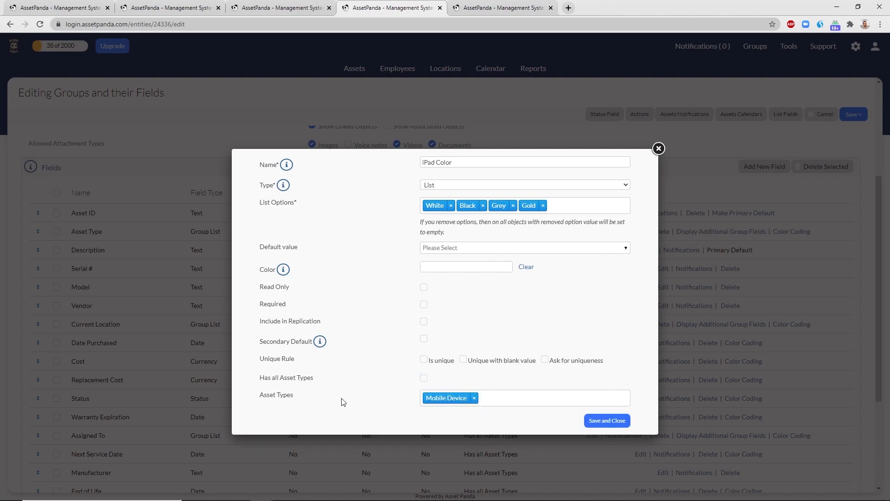
left_click(587, 420)
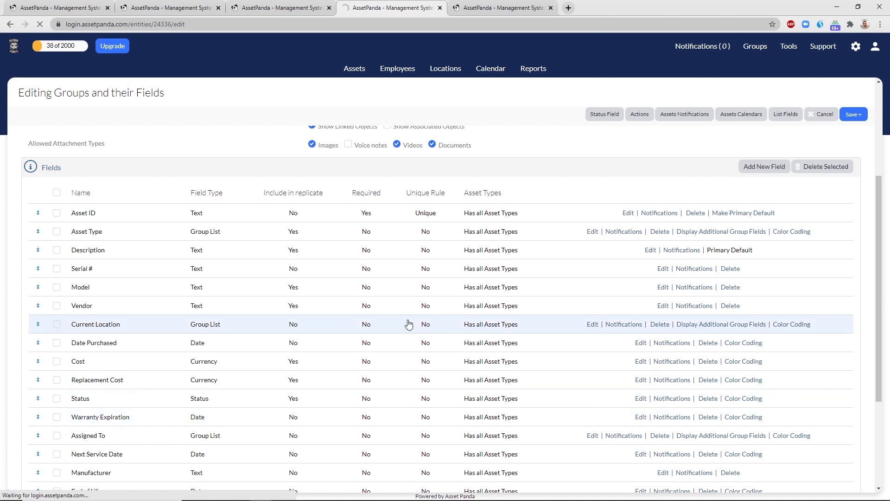
Step: Reload the iPad Air record, set its iPad Color to White and save the asset
left_click(179, 6)
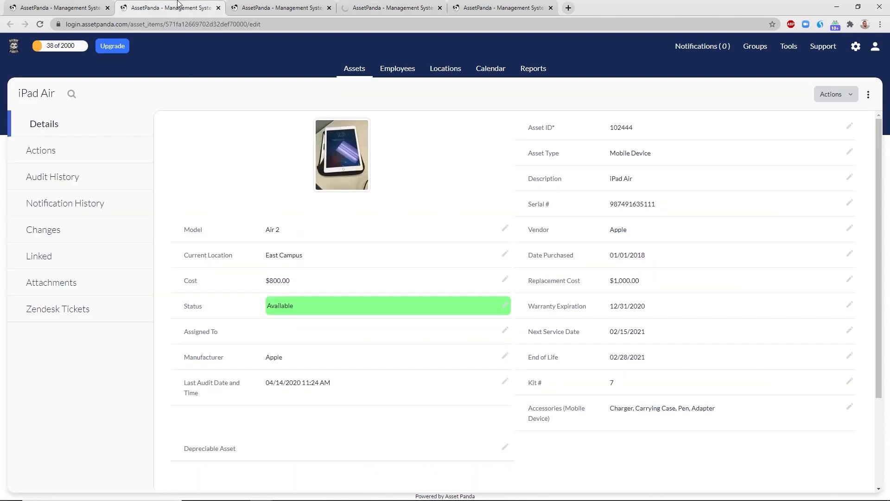
left_click(39, 29)
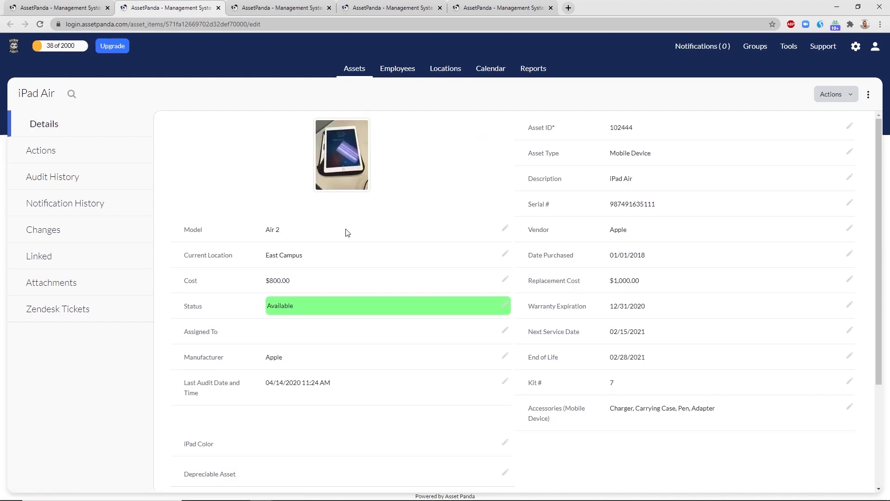
left_click(472, 449)
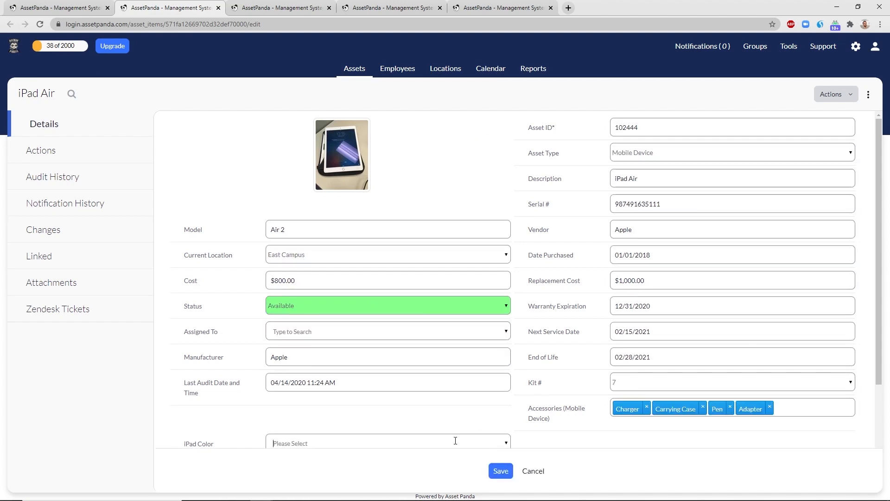
left_click(459, 445)
left_click(422, 402)
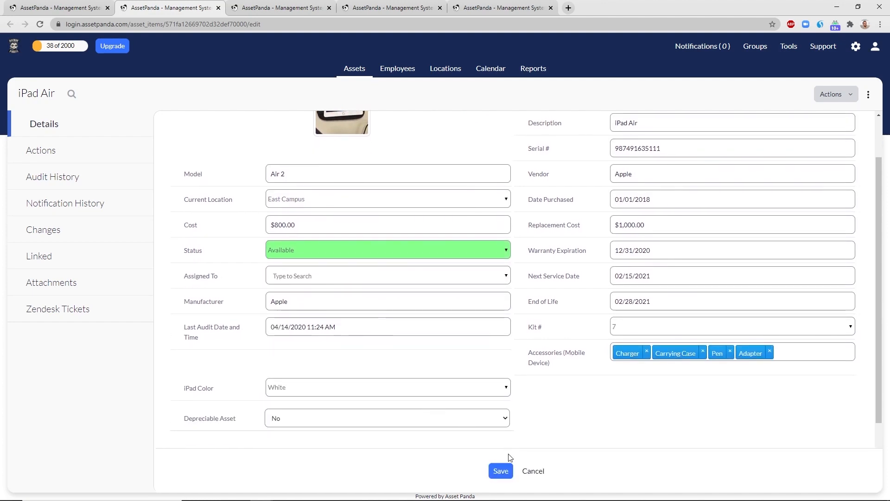
left_click(501, 470)
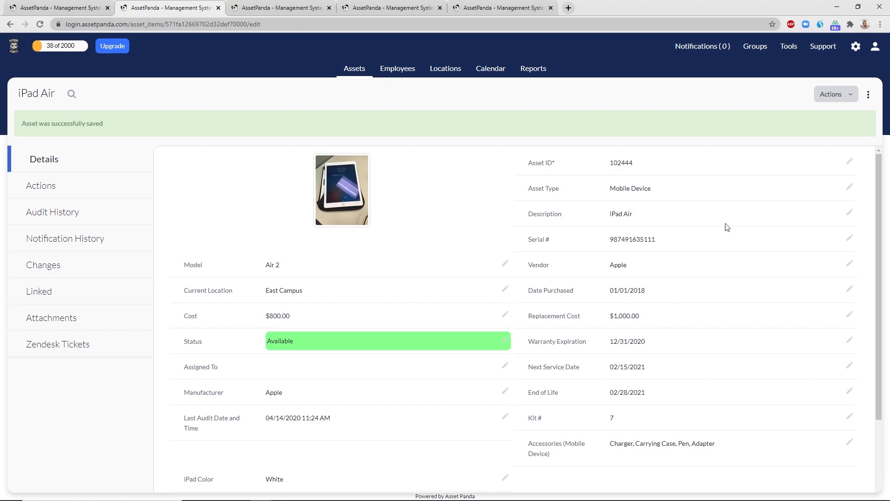
Step: Start a Check Out of the iPad Air to employee Chewbacca, due 11/30/2020, with the condition at checkout set to New
left_click(844, 94)
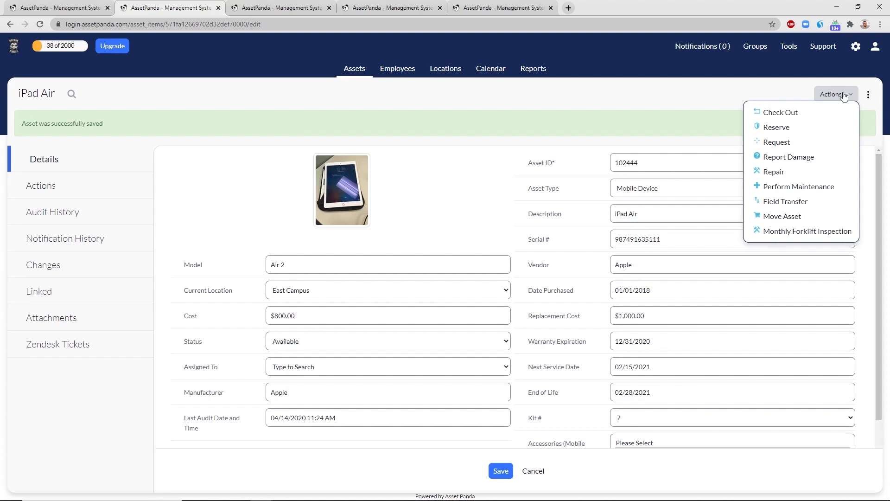
left_click(811, 113)
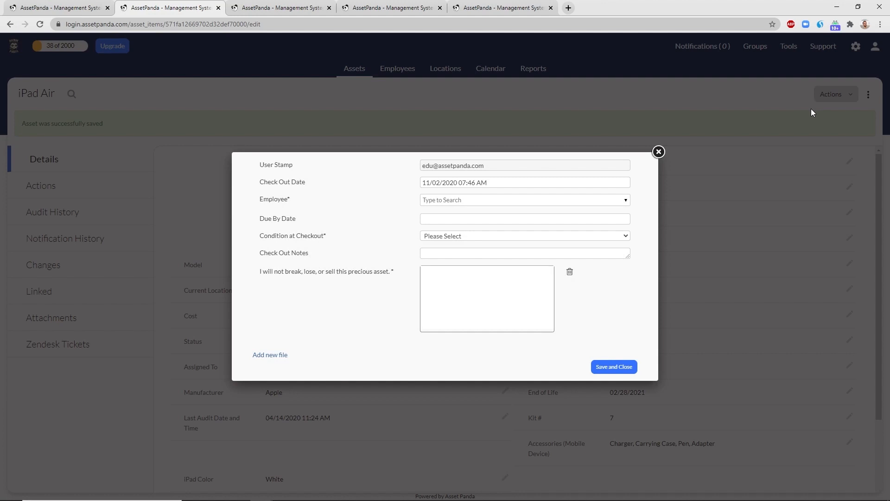
left_click(532, 203)
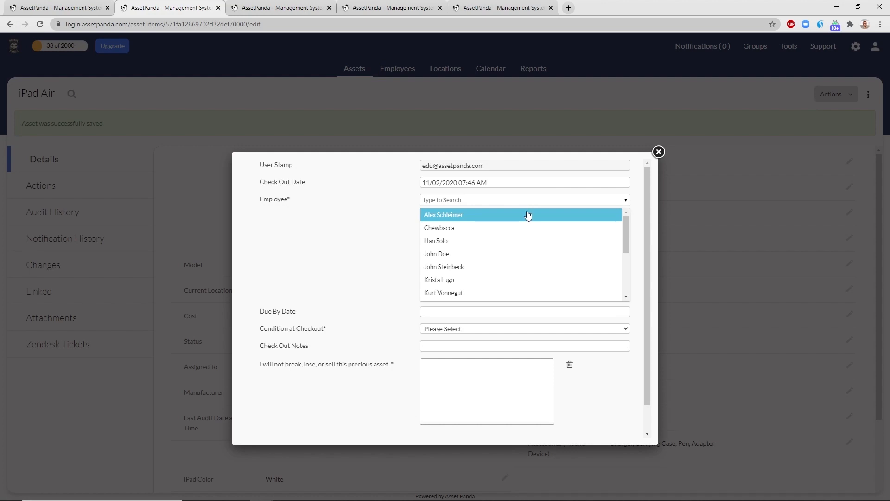
left_click(521, 228)
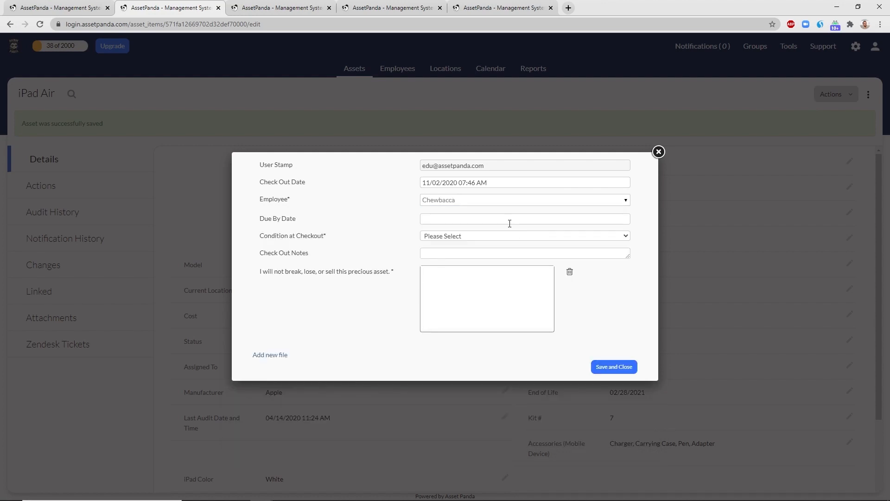
left_click(504, 218)
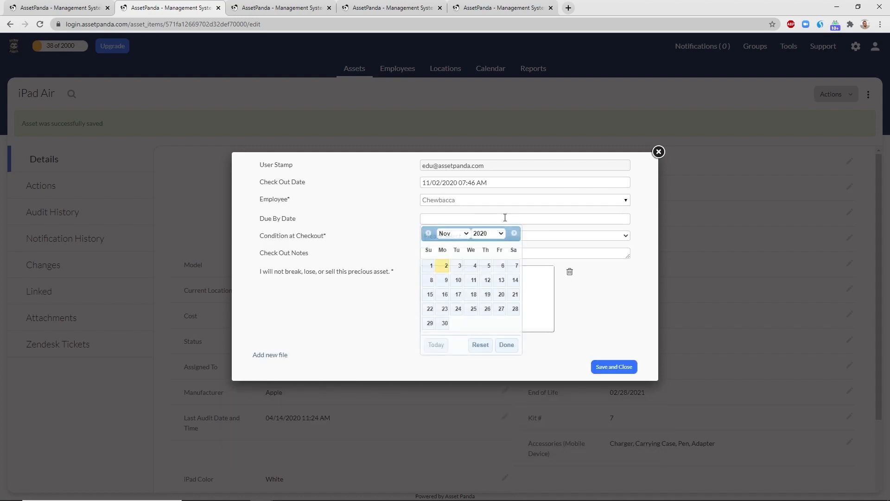
left_click(445, 324)
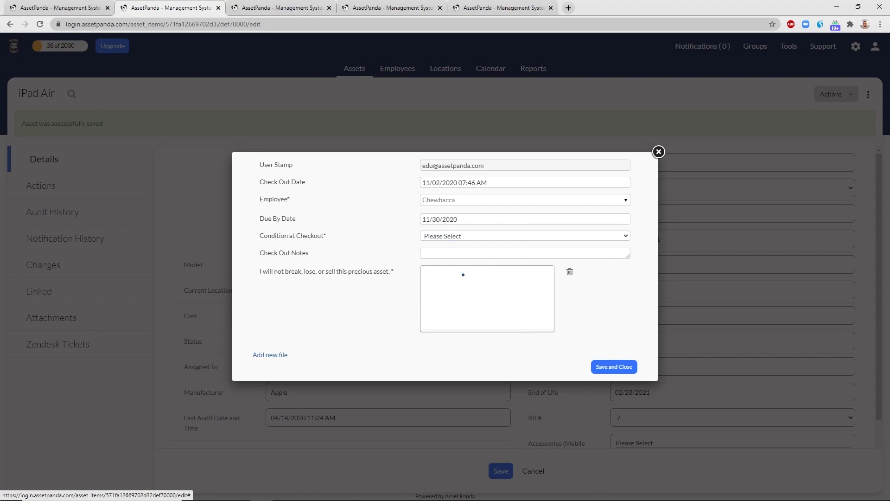
left_click(465, 237)
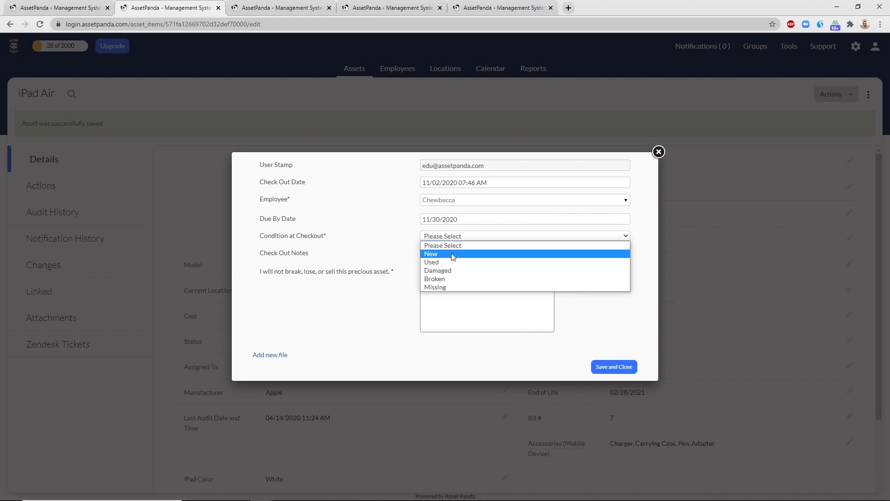
left_click(452, 254)
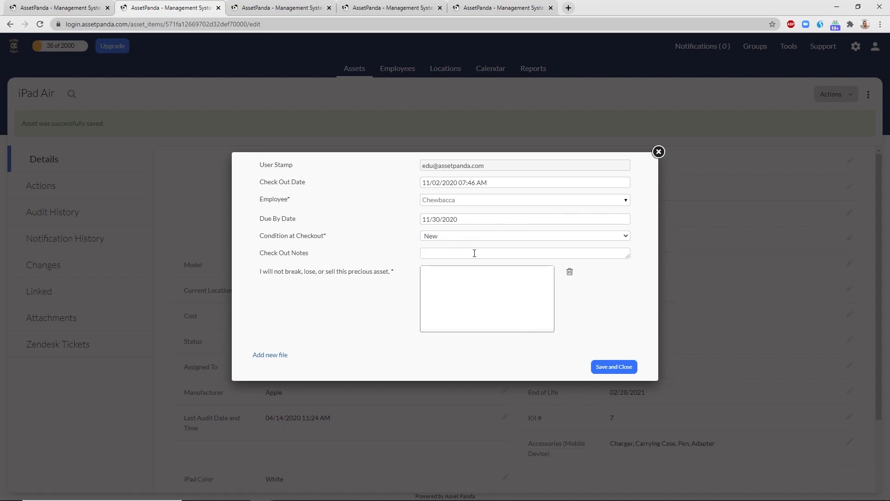
Step: Enter the check-out notes "Additional Notes.", draw a signature in the agreement field, and save the check-out
type("Additional Notes.")
left_click_drag(425, 329, 460, 328)
mouse_move(478, 319)
left_mouse_down()
mouse_move(498, 293)
mouse_move(554, 288)
left_mouse_up()
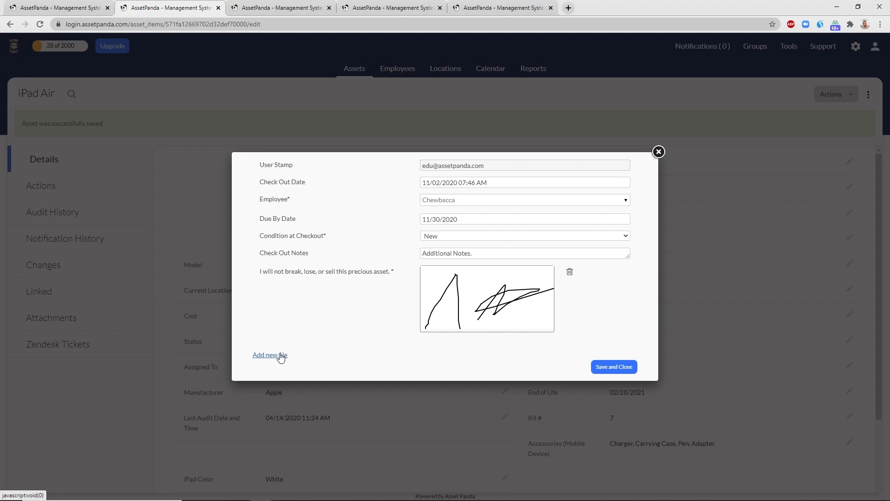
left_click(622, 372)
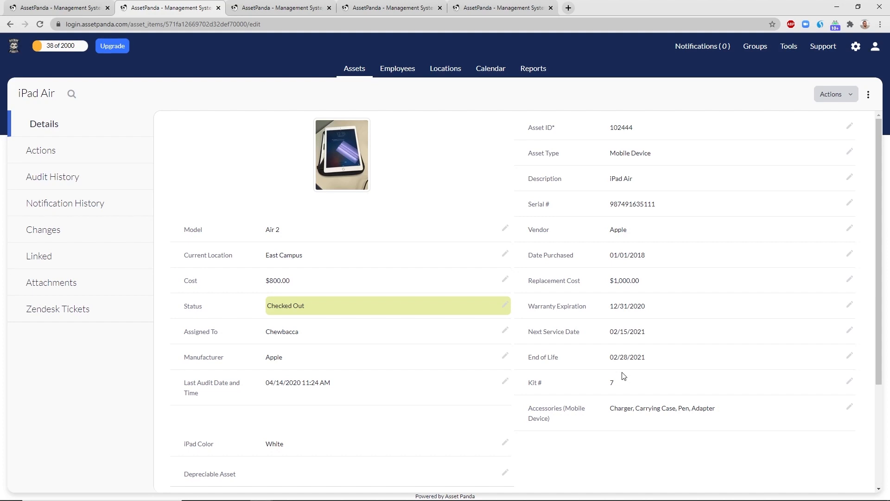
Step: Review the iPad Air's action history for Check Out, Report Damage and Move Asset
left_click(101, 150)
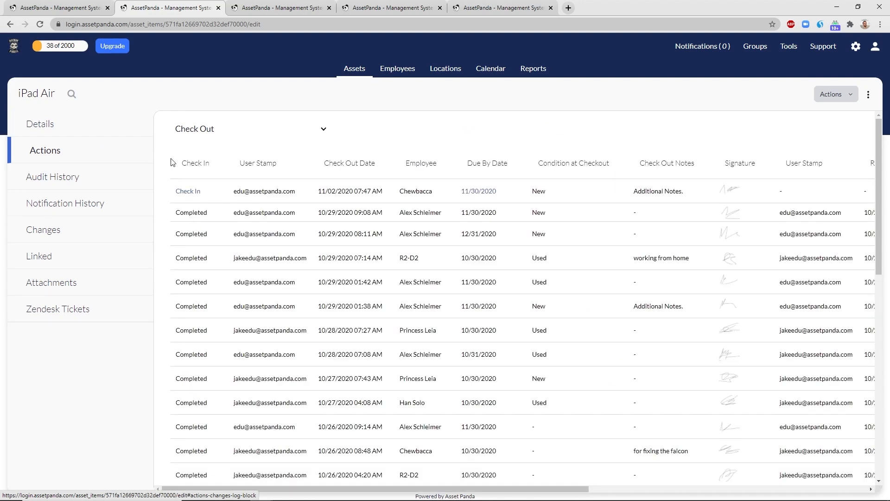
scroll(381, 271, "down", 2)
scroll(382, 271, "down", 5)
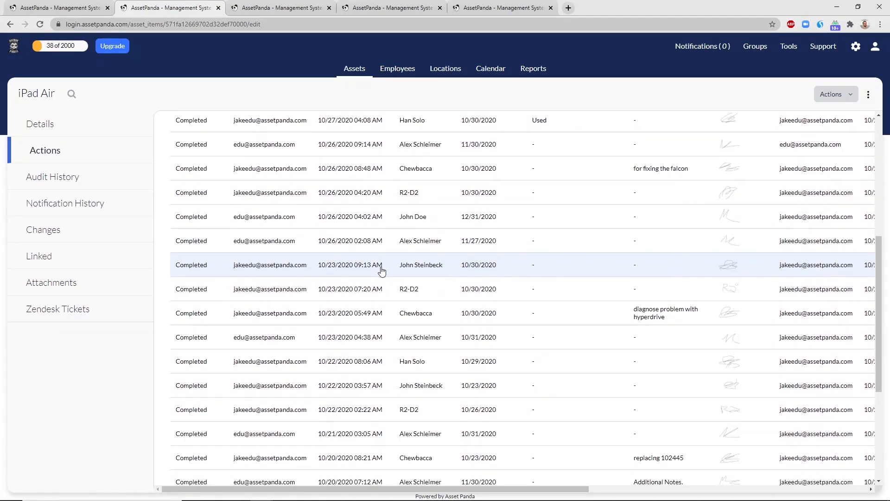
scroll(382, 271, "up", 7)
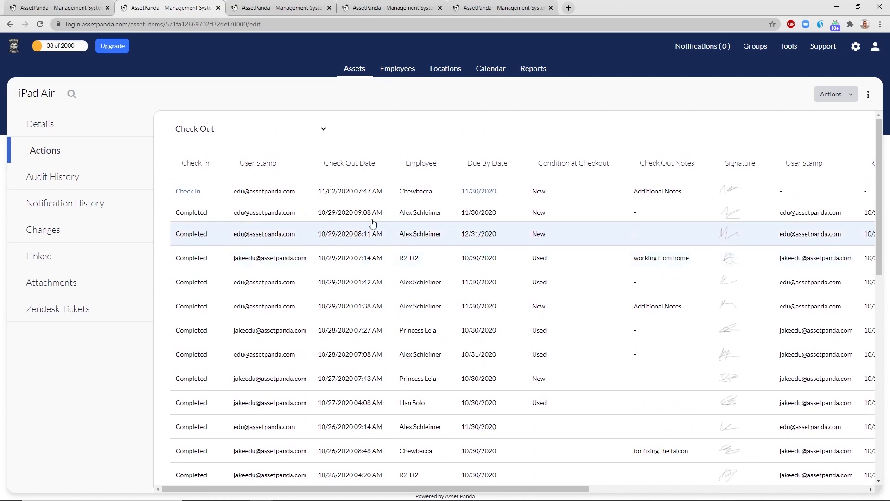
left_click(322, 131)
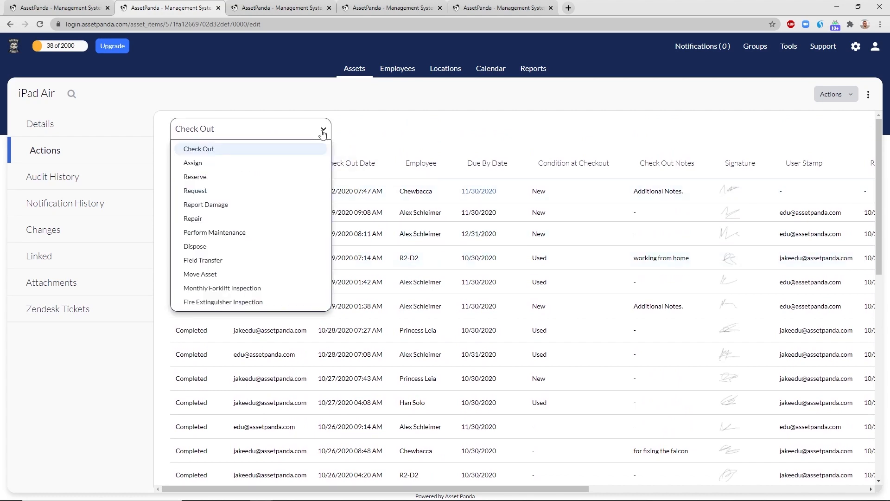
left_click(288, 203)
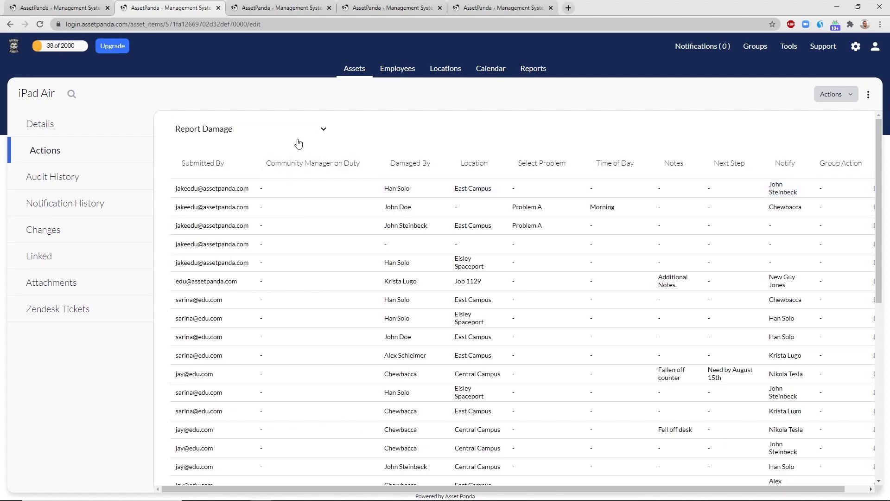
left_click(299, 133)
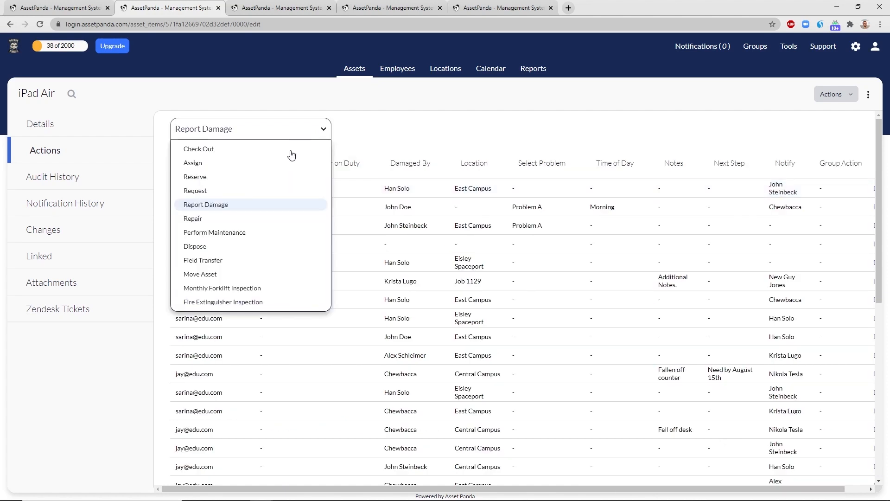
left_click(257, 274)
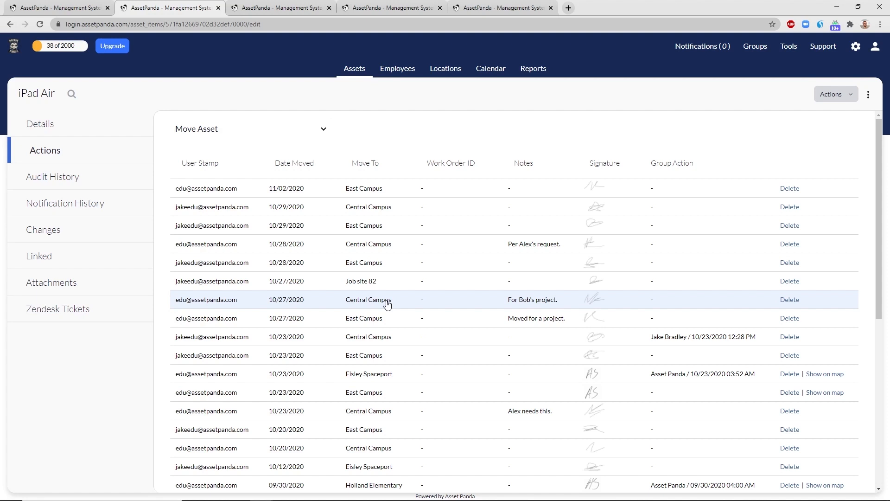
Step: Open the iPad Air's Monthly Forklift Inspection form, look through all its fields and close it without saving
left_click(832, 98)
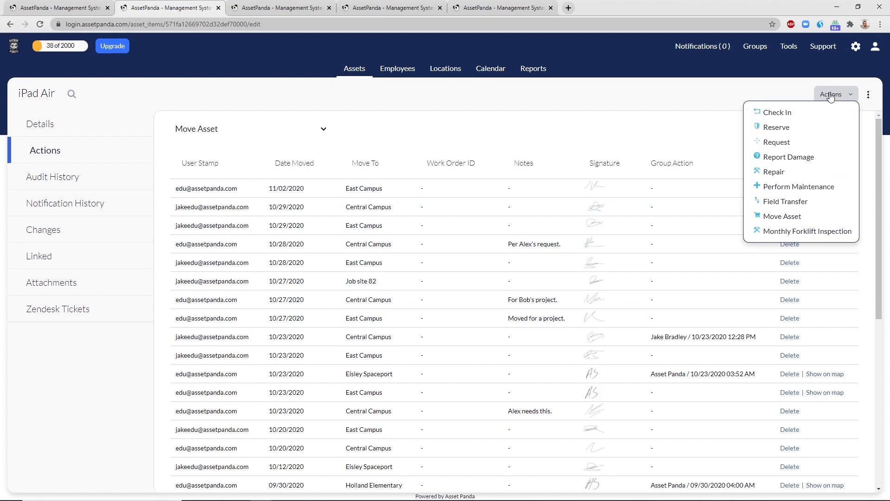
left_click(808, 232)
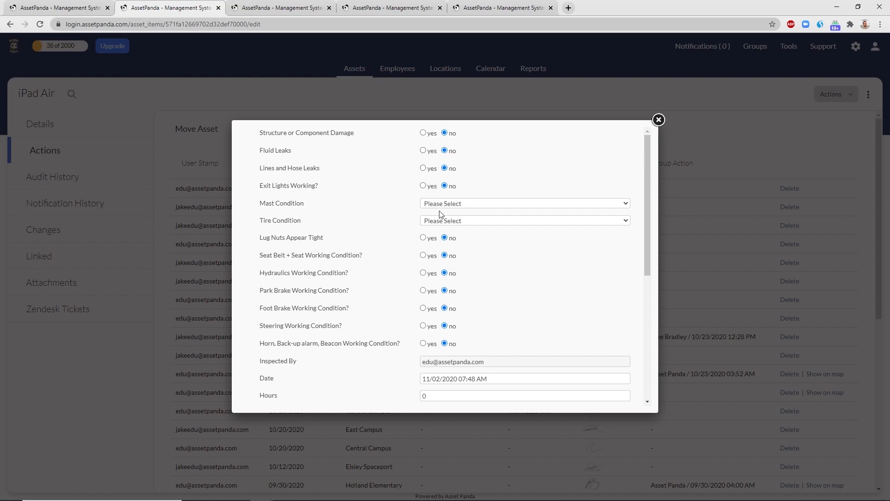
scroll(439, 213, "down", 3)
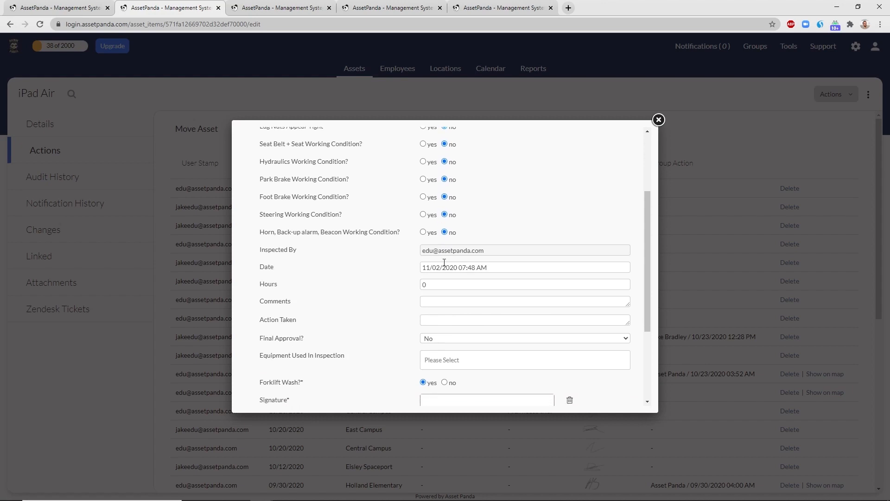
scroll(445, 287, "down", 3)
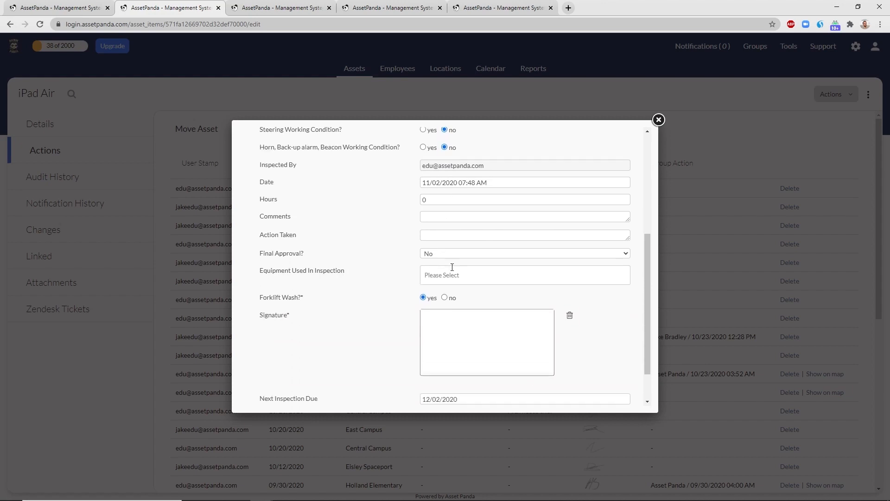
scroll(452, 271, "down", 1)
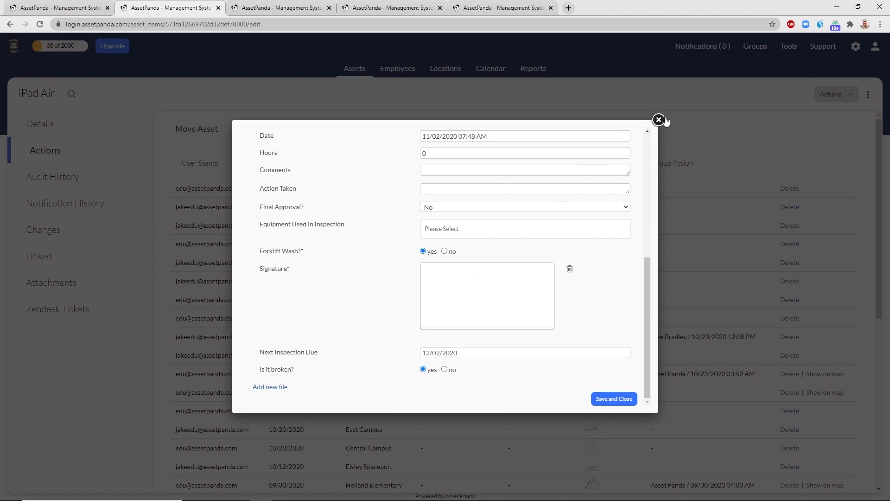
left_click(658, 120)
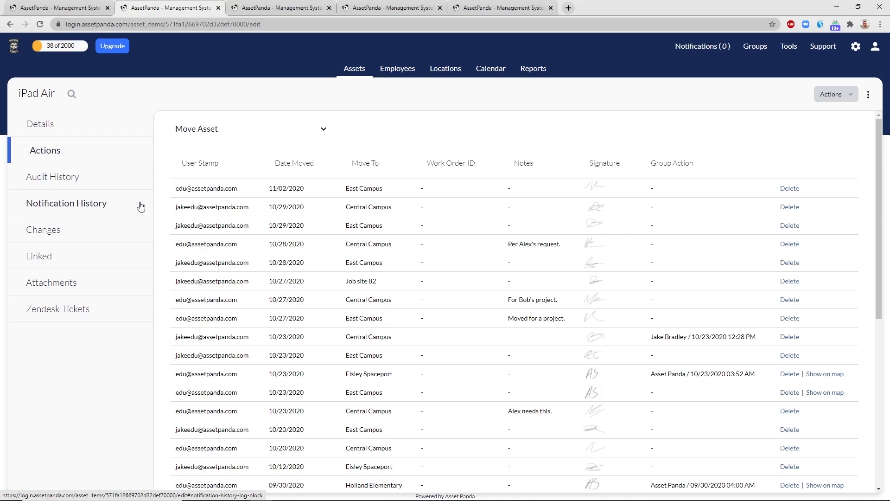
Step: Look through the iPad Air's attached images, videos and documents, ending on the images
left_click(83, 289)
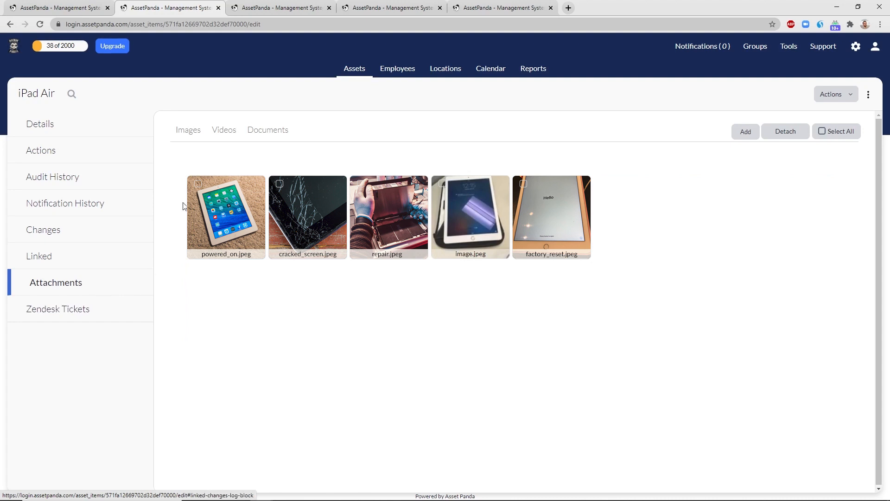
left_click(224, 130)
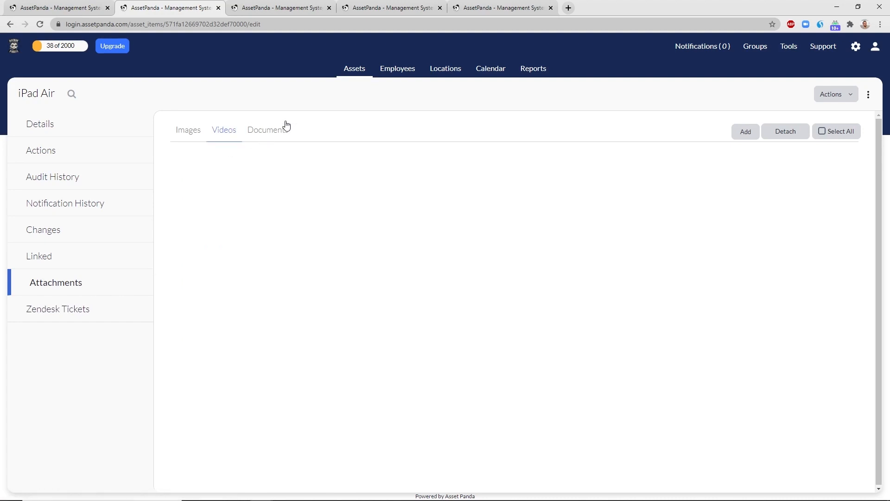
left_click(264, 138)
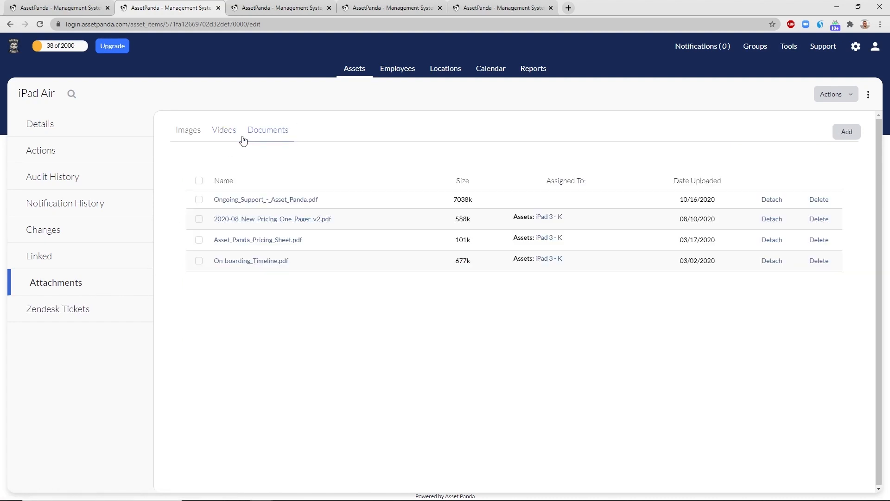
left_click(190, 139)
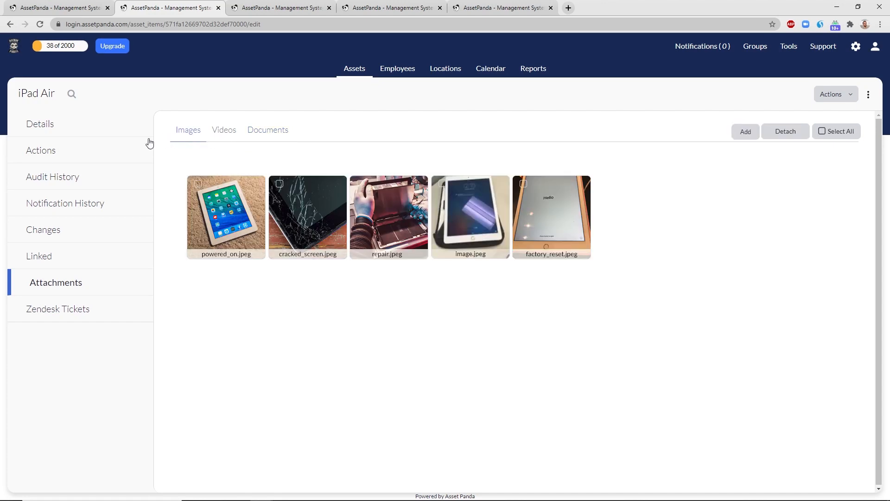
Step: Check In the iPad Air from its details view with a drawn signature and save the return
left_click(51, 129)
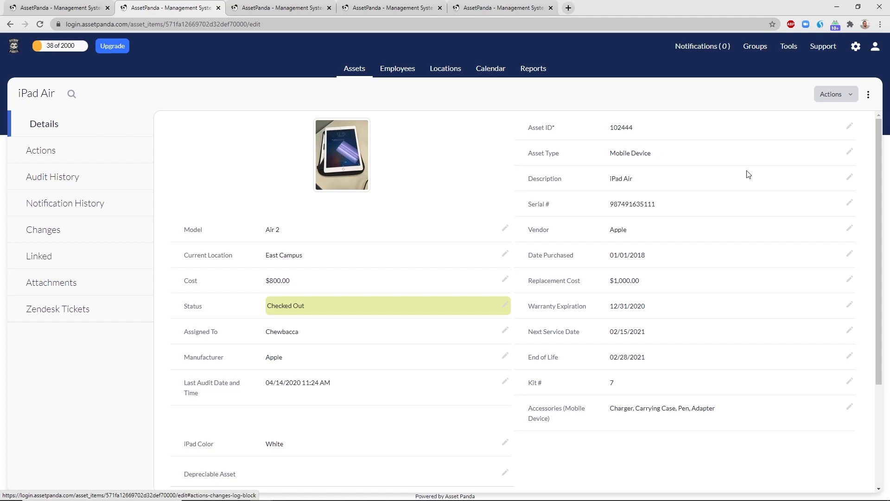
left_click(830, 93)
left_click(820, 115)
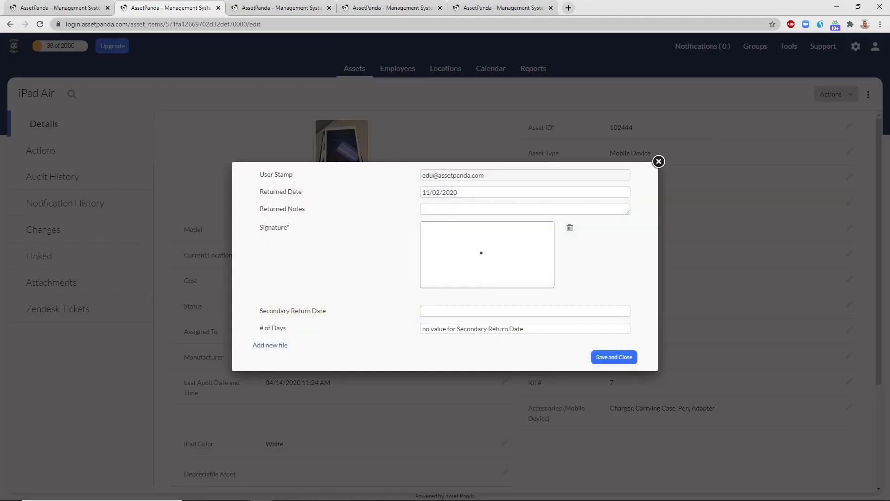
mouse_move(464, 222)
left_mouse_down()
mouse_move(434, 264)
mouse_move(554, 269)
left_mouse_up()
left_click(594, 357)
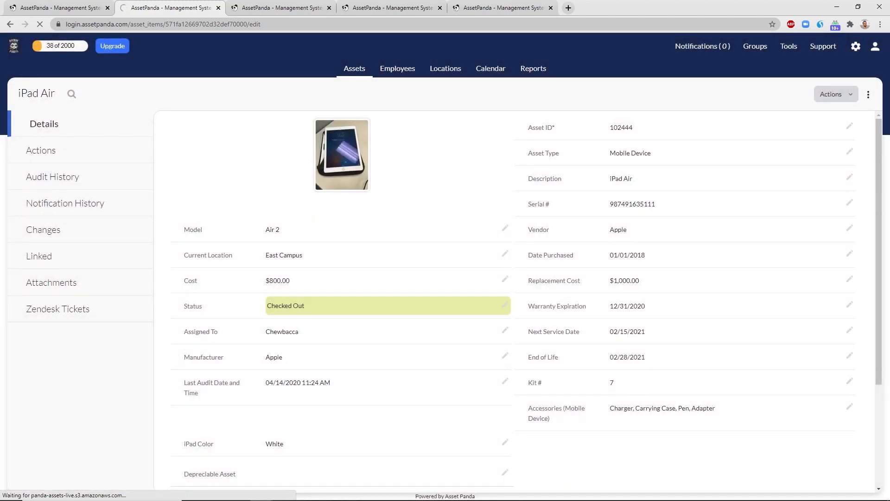
Step: Move the mirrored phone screen clear of the iPad Air's details and reload the page to view its current status
left_click_drag(721, 44, 416, 28)
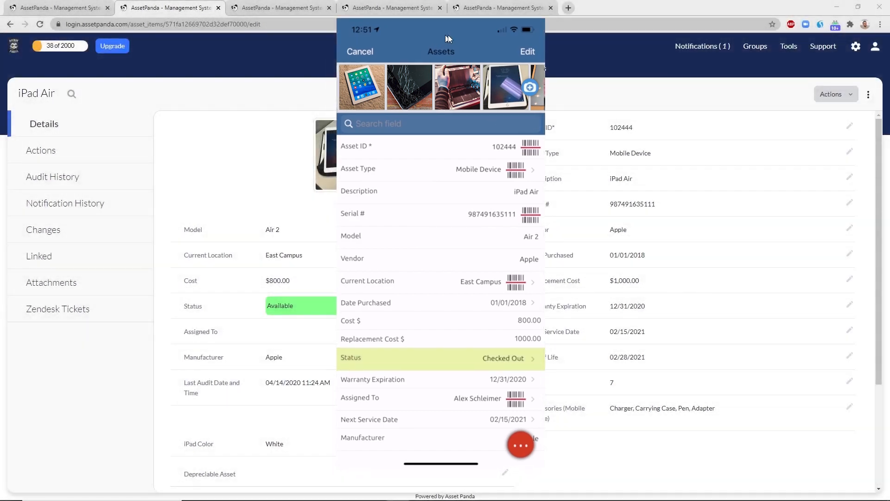
left_click_drag(448, 35, 708, 28)
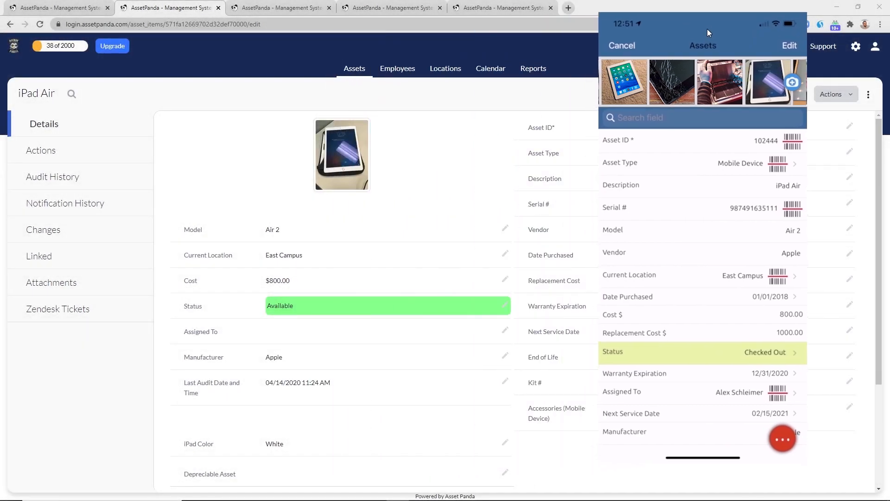
left_click(44, 26)
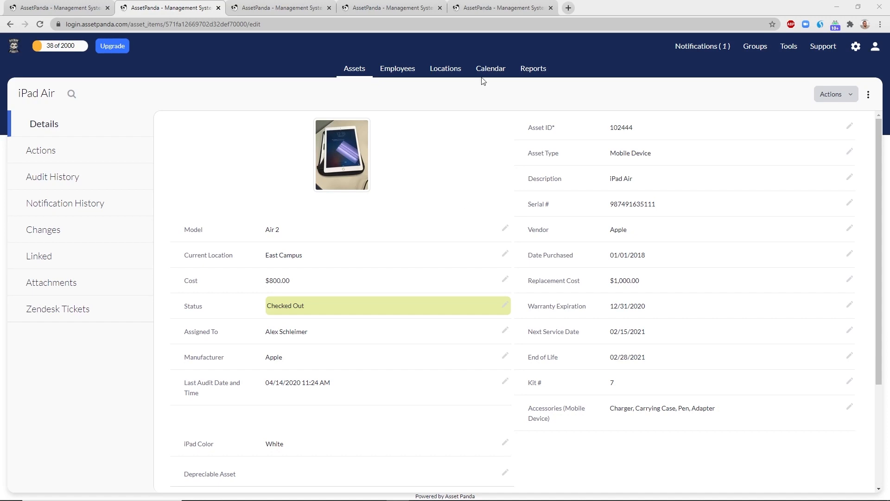
Step: Open the Assets by Employee report for editing in a separate page and look through its output formats, keeping PDF
left_click(488, 12)
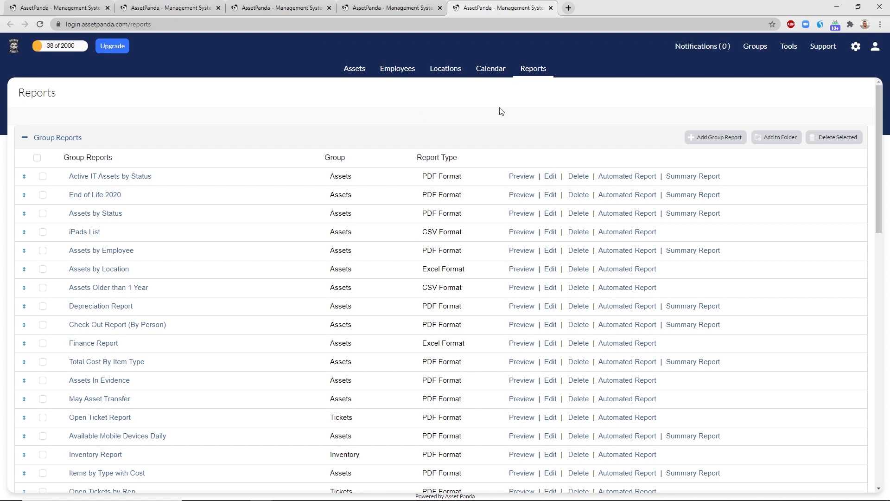
middle_click(550, 252)
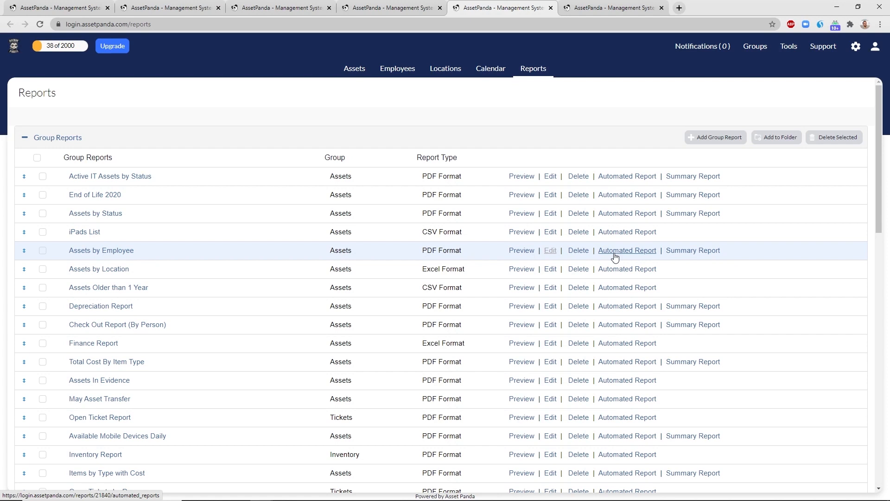
left_click(612, 7)
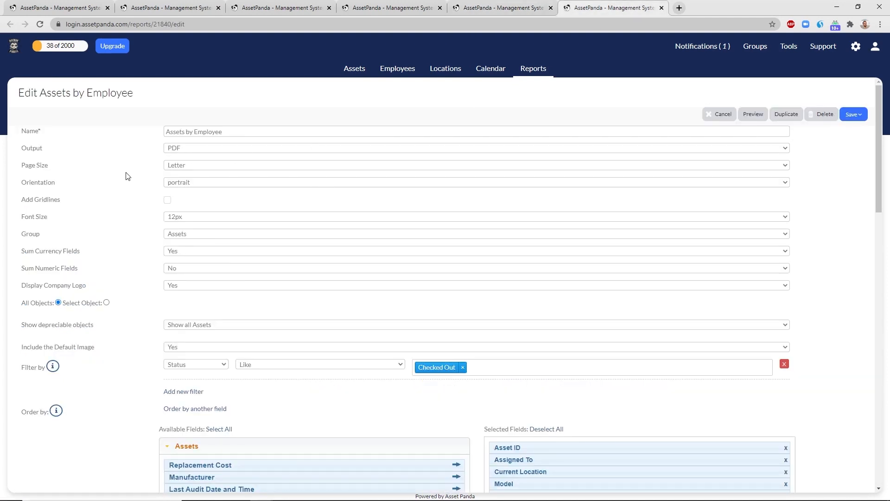
left_click(221, 150)
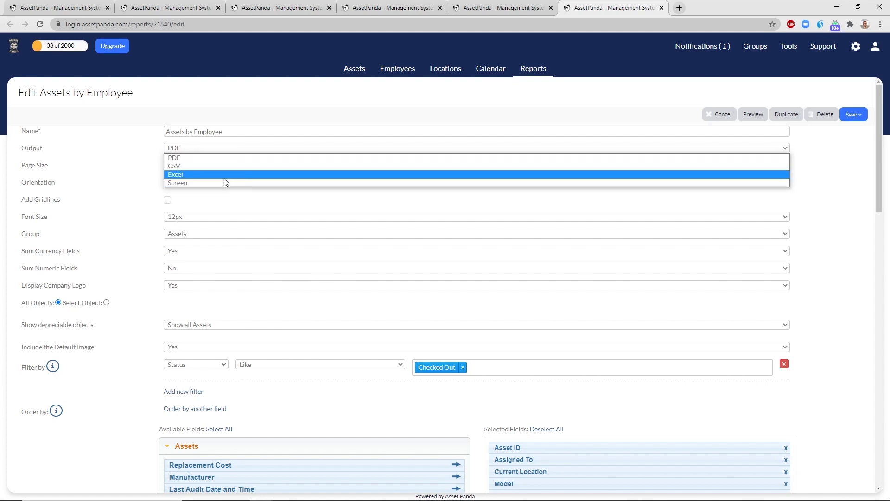
left_click(224, 150)
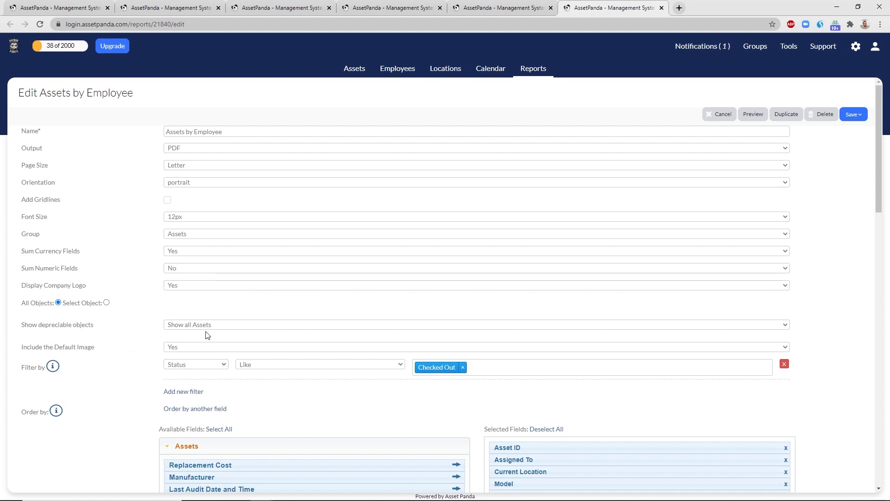
Step: Add a blank filter row below the report's Checked Out status filter and remove it
scroll(215, 347, "down", 1)
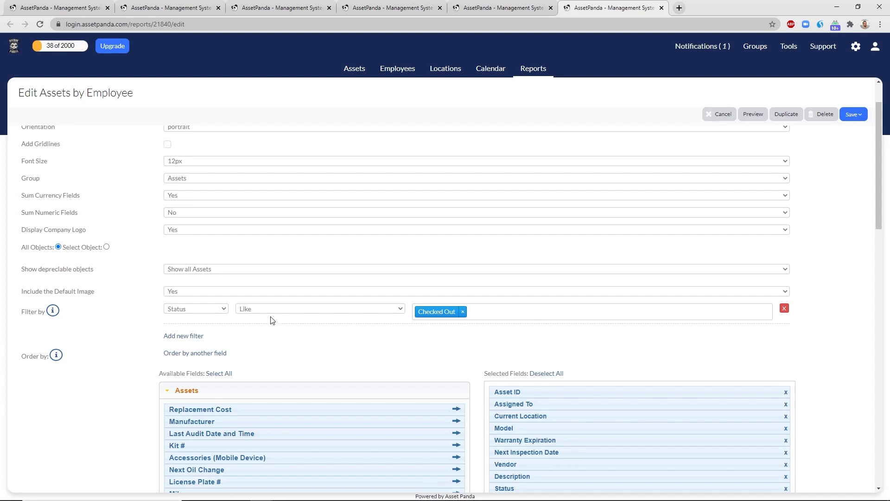
left_click(186, 337)
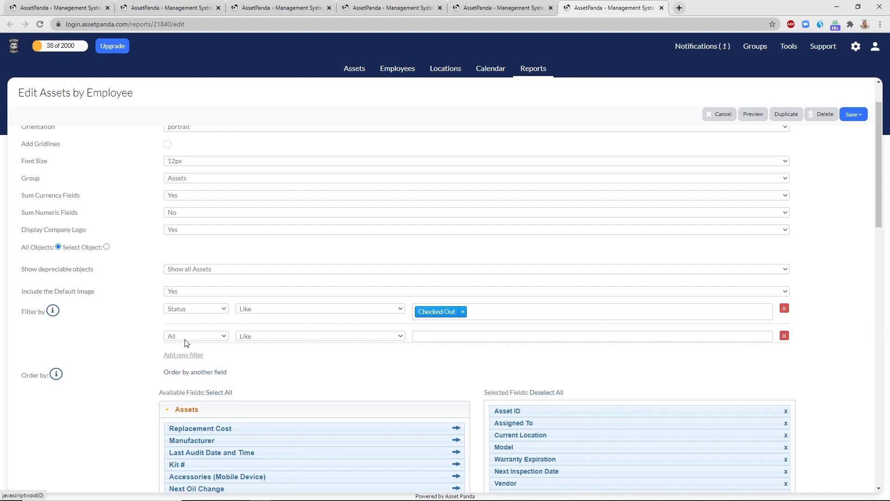
left_click(785, 336)
Step: Remove Model and Next Inspection Date from the report's selected fields and add Replacement Cost between Asset Type and Cost
scroll(372, 325, "down", 1)
scroll(371, 325, "down", 3)
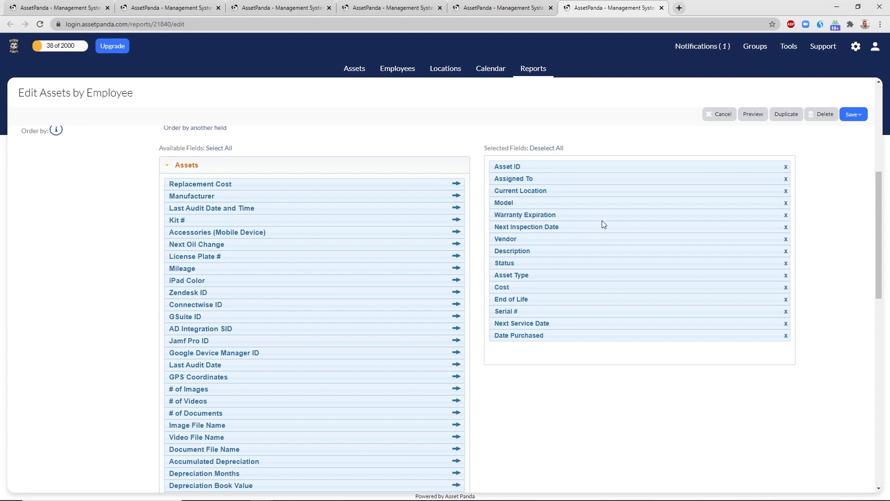
left_click_drag(786, 202, 617, 405)
left_click_drag(224, 184, 565, 268)
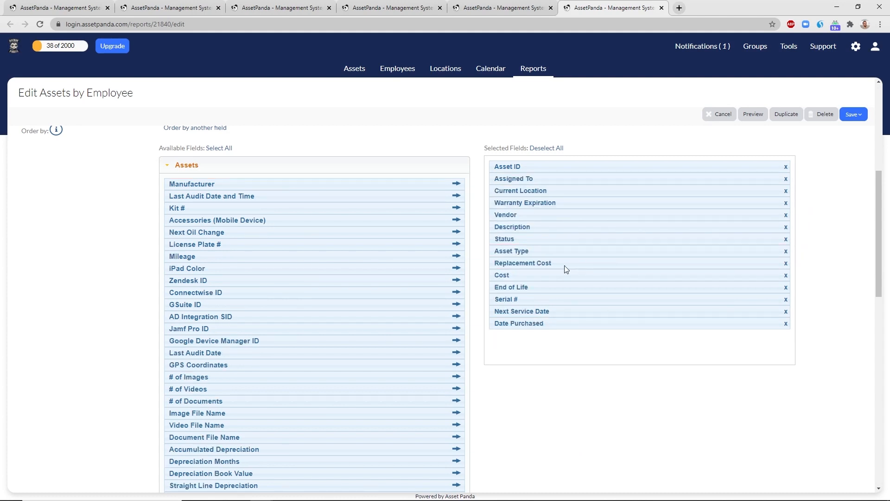
Step: Check the report's Assigned To grouping and page break setting, and save the report
scroll(624, 277, "down", 4)
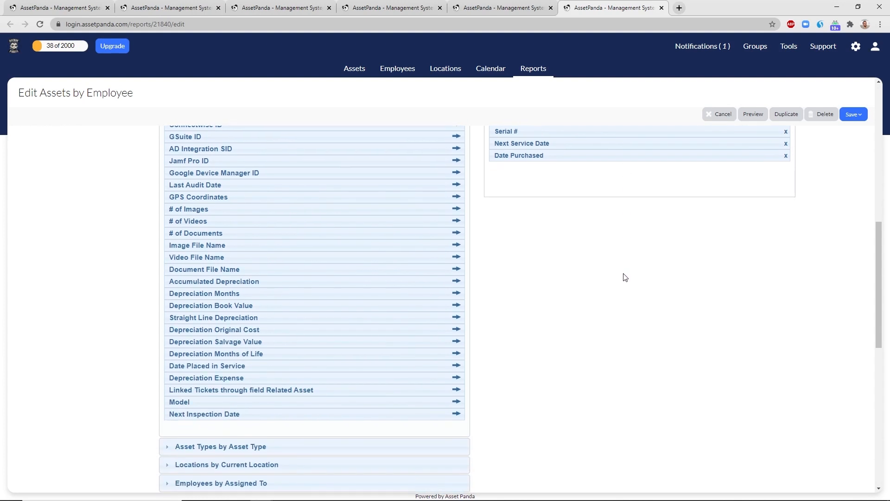
scroll(623, 276, "down", 5)
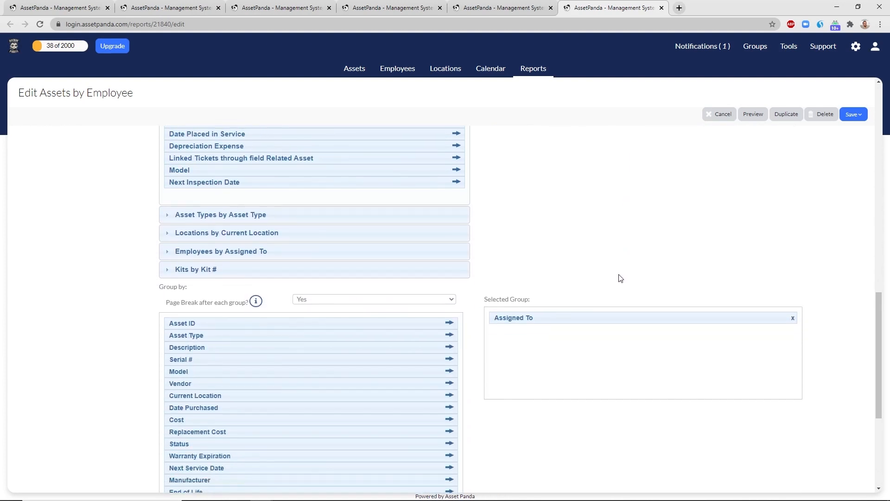
scroll(621, 279, "down", 1)
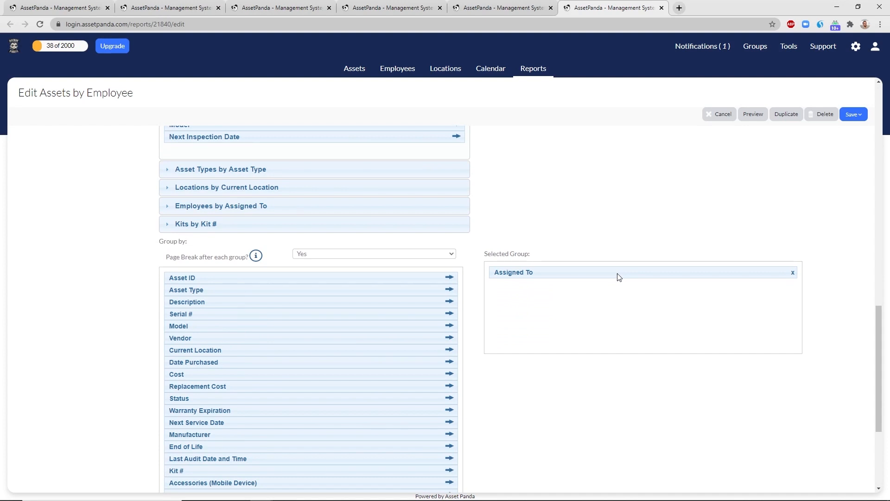
left_click(853, 115)
left_click(849, 131)
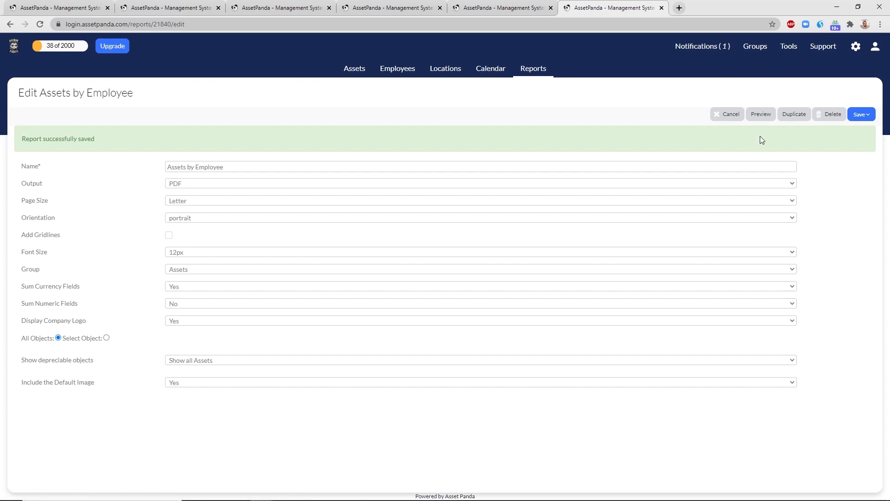
Step: Preview the Assets by Employee report, look through the assets grouped by employee and return to the reports list
left_click(761, 114)
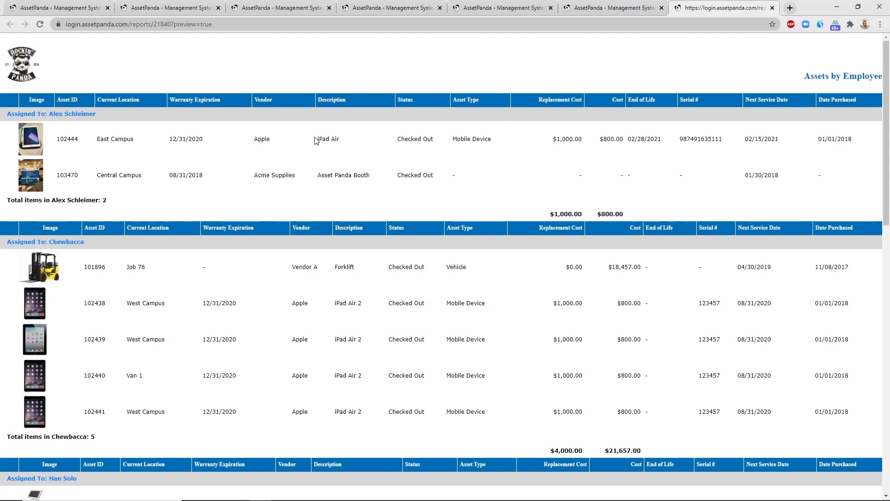
scroll(212, 256, "down", 3)
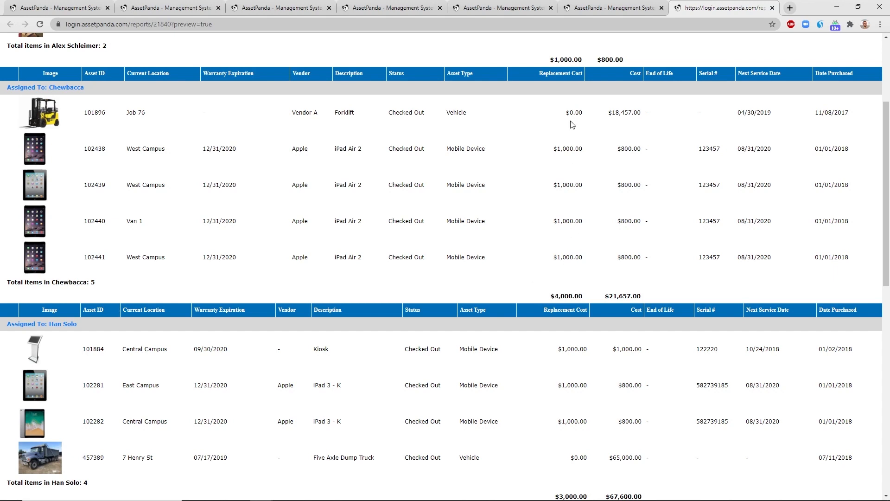
left_click(525, 4)
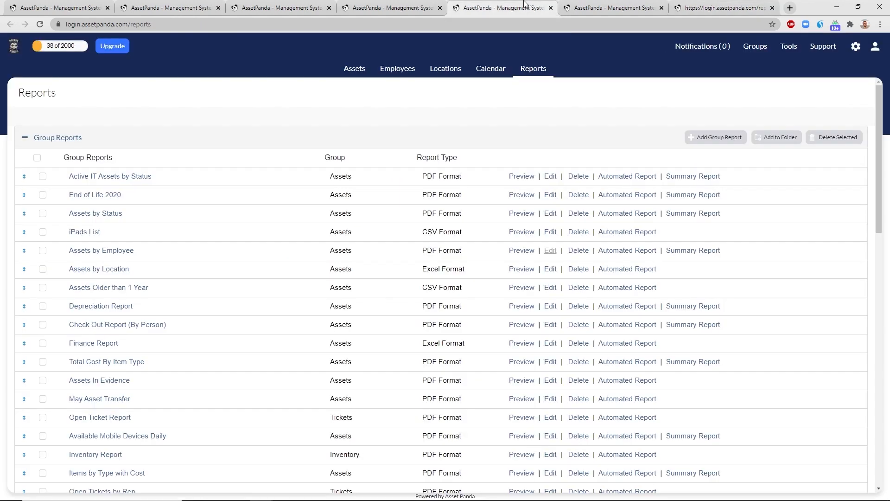